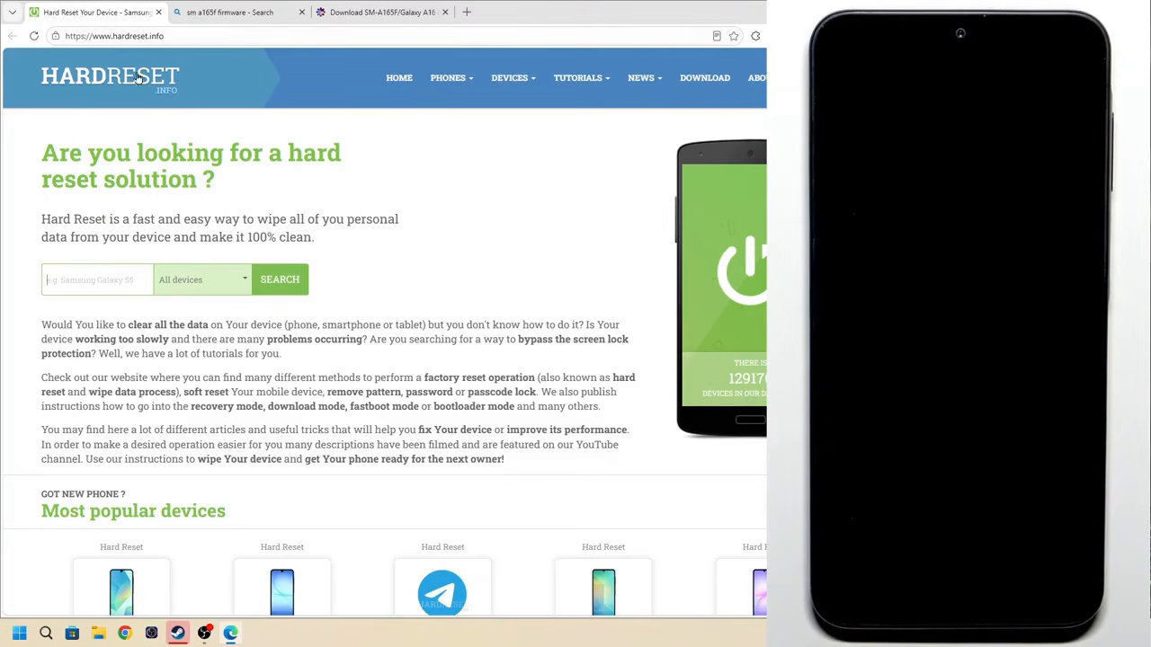
Search the HardReset.info download section for "samsung drivers" and open the Samsung Drivers download page
{"action": "left_click_drag", "start_coordinate": [893, 207], "coordinate": [802, 206]}
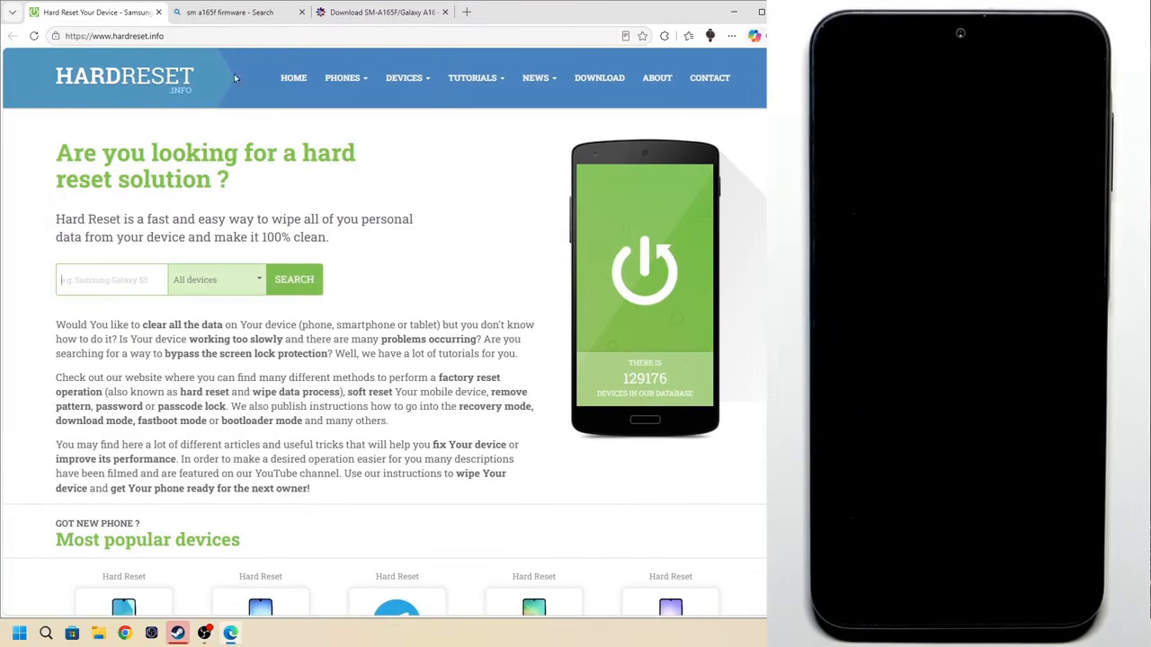
{"action": "left_click", "coordinate": [606, 79]}
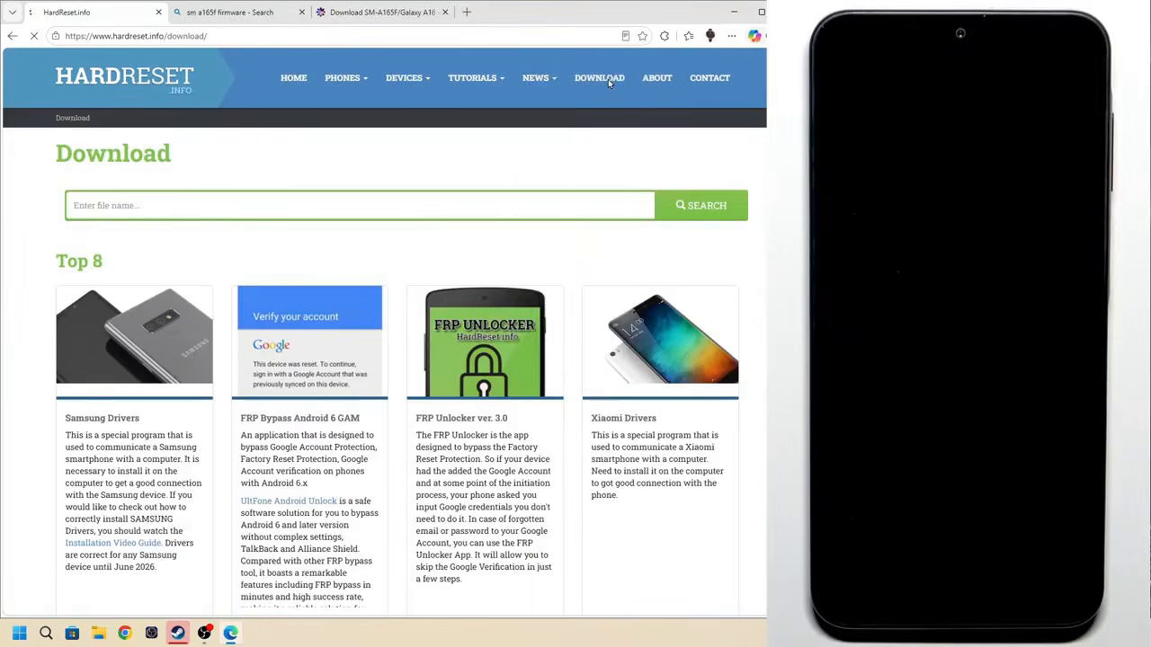
{"action": "left_click", "coordinate": [209, 205]}
{"action": "type", "text": "samsun"}
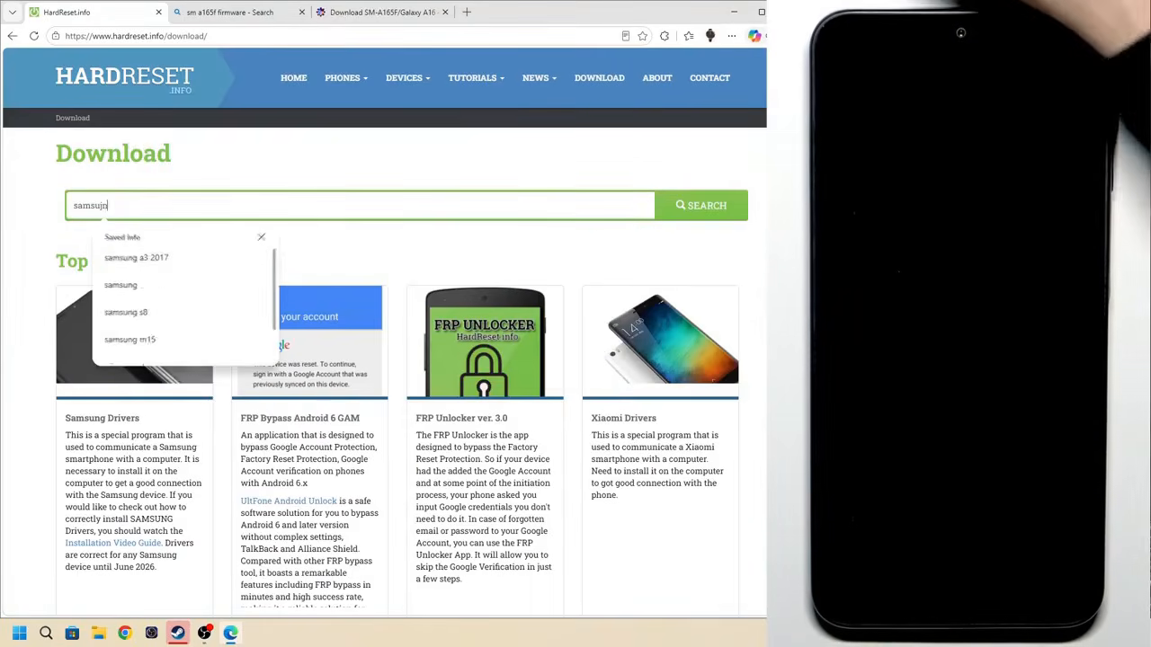
{"action": "type", "text": "g d"}
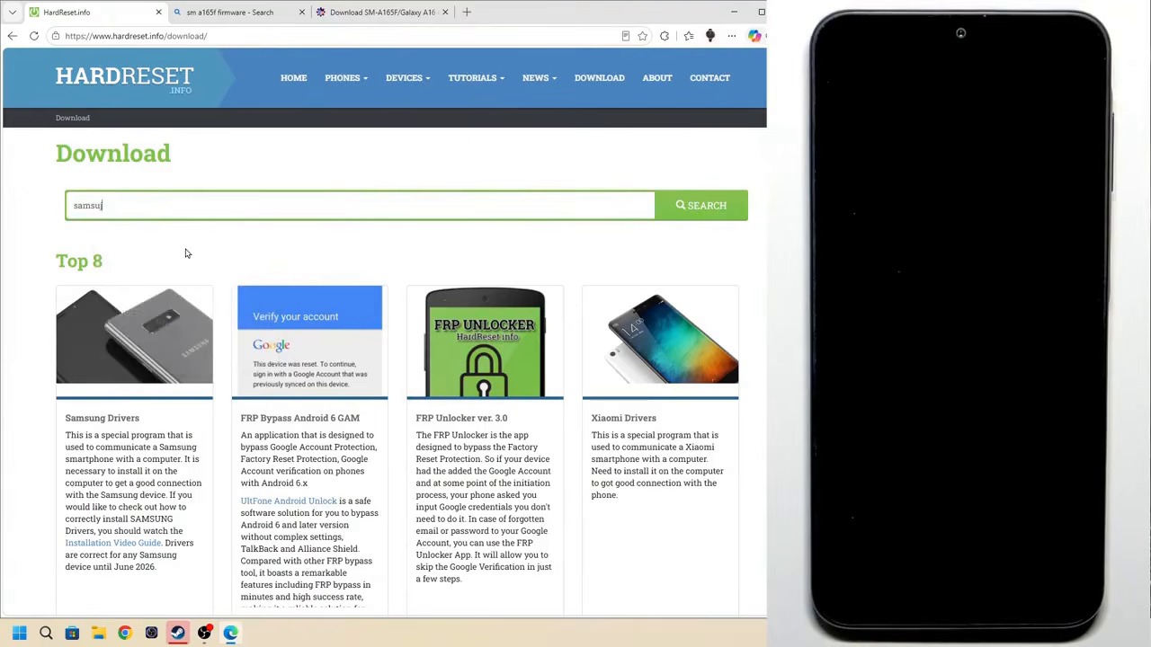
{"action": "type", "text": "ng drivers"}
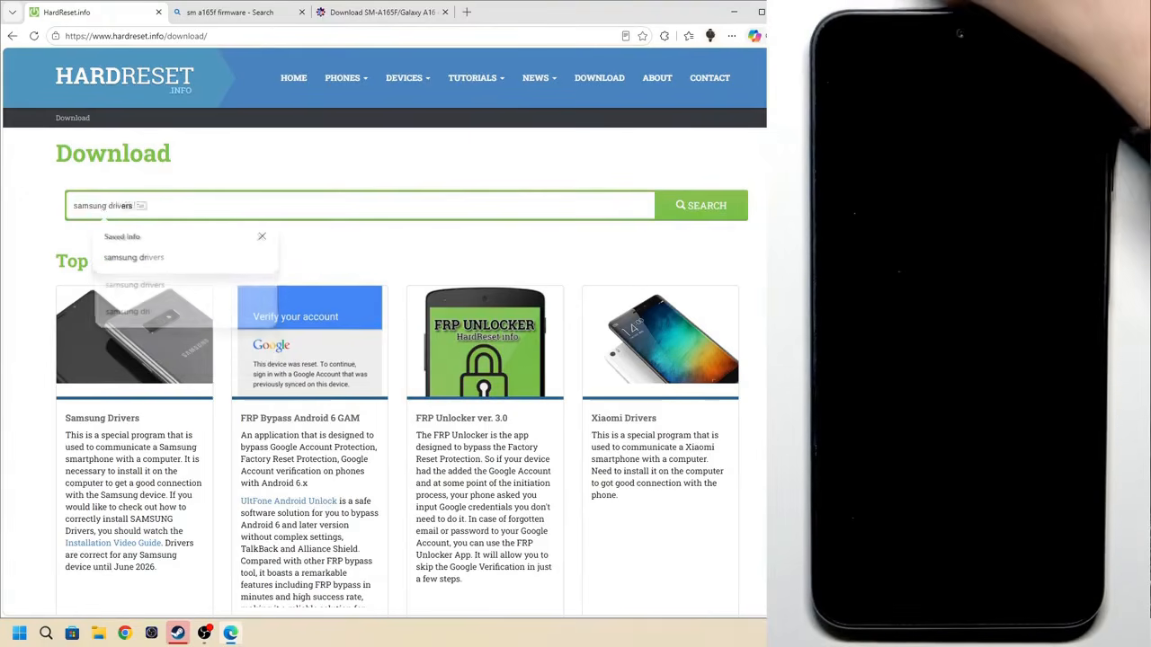
{"action": "key", "text": "Return"}
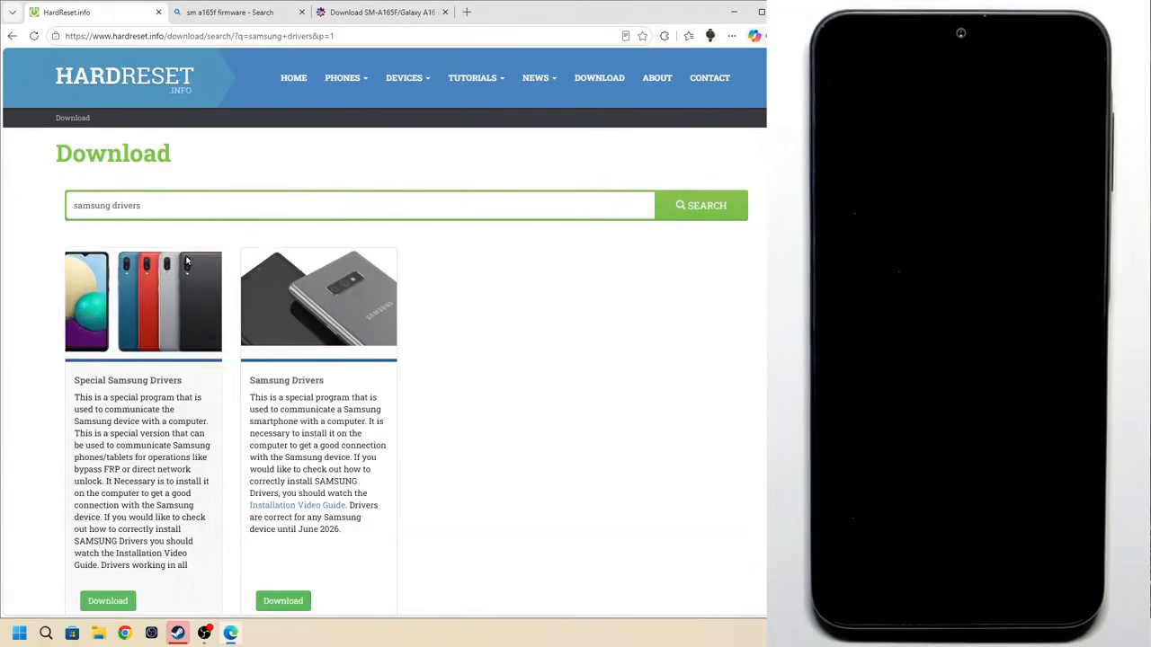
{"action": "left_click", "coordinate": [308, 381]}
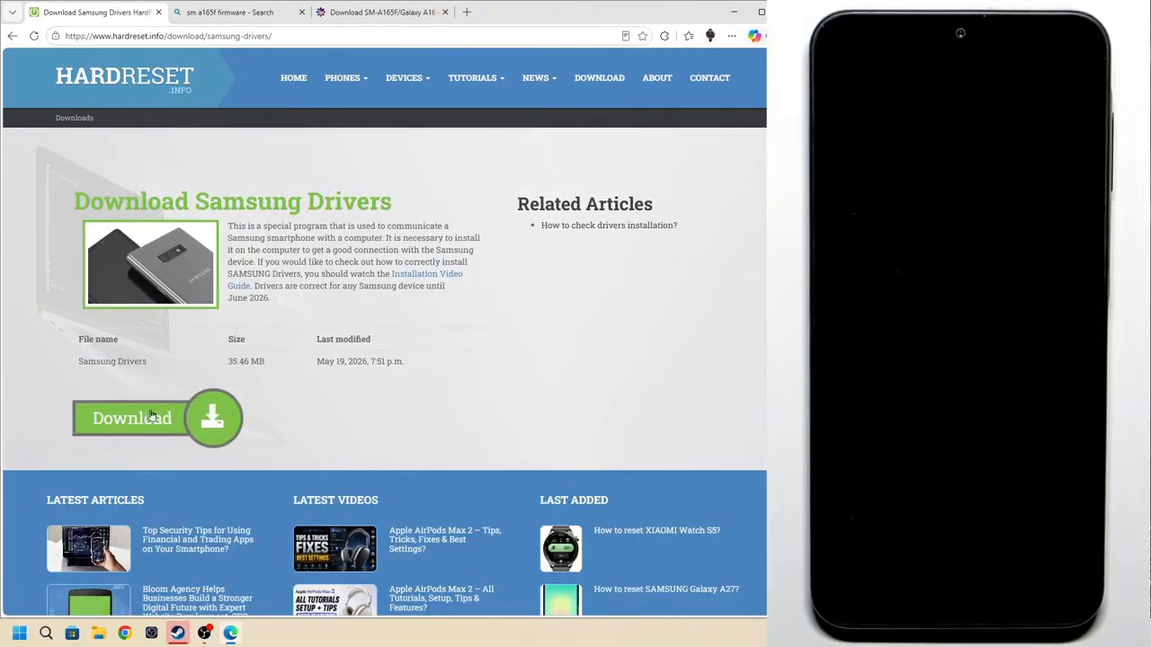
Search the HardReset.info download section for "odin" and open the Odin3 v3.14.4 entry
{"action": "left_click", "coordinate": [600, 79]}
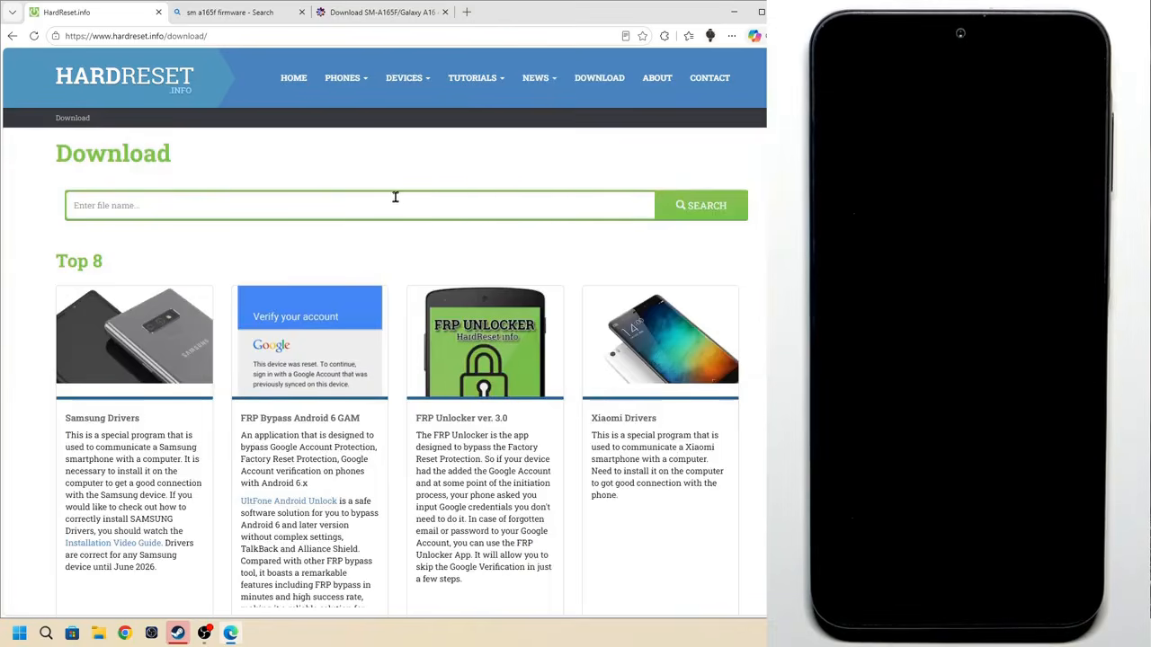
{"action": "left_click", "coordinate": [395, 196]}
{"action": "type", "text": "odin"}
{"action": "key", "text": "Return"}
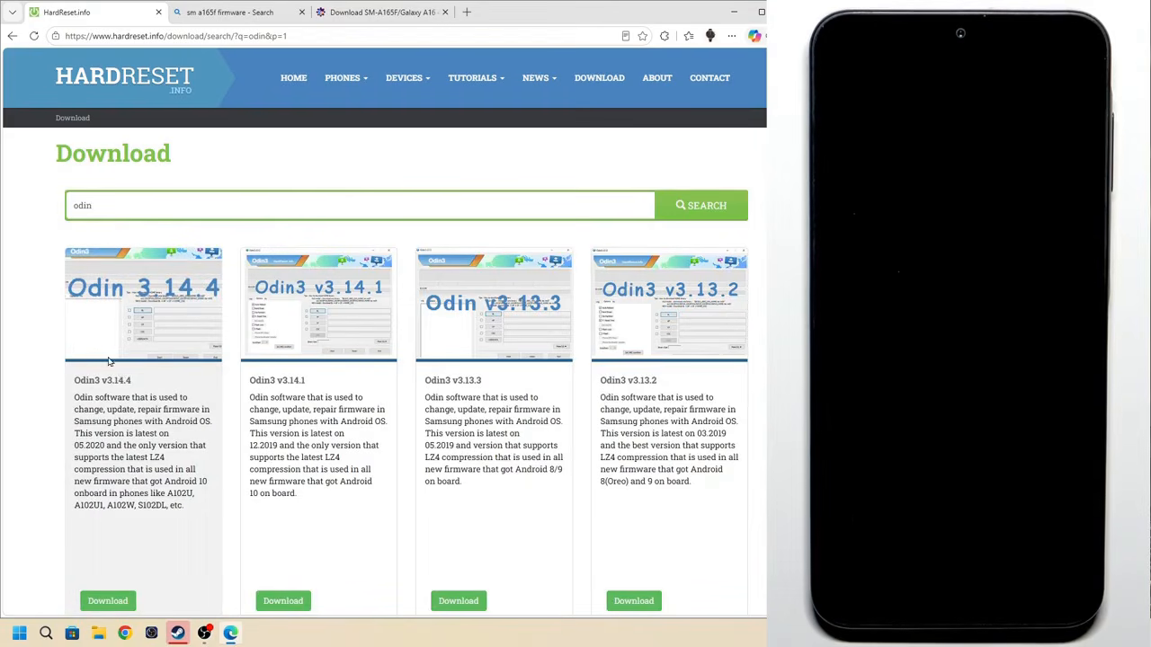
{"action": "left_click", "coordinate": [124, 384]}
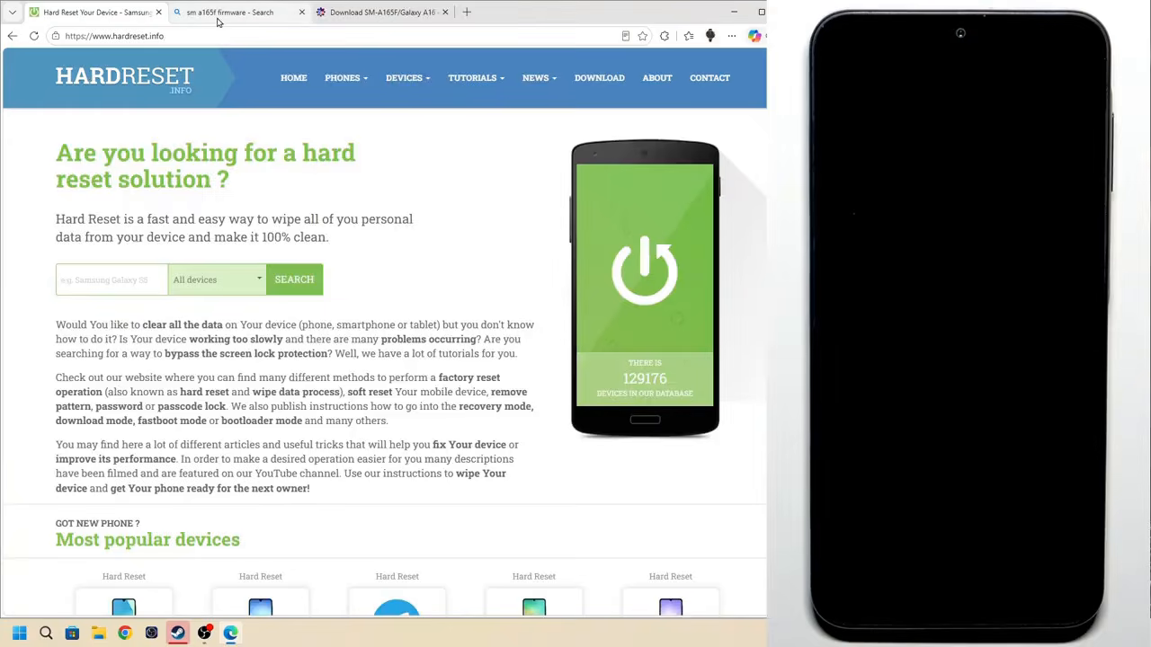
Open the samfw.com SM-A165F/Galaxy A16 4G firmware page from the "sm a165f firmware" search results
{"action": "left_click", "coordinate": [217, 18]}
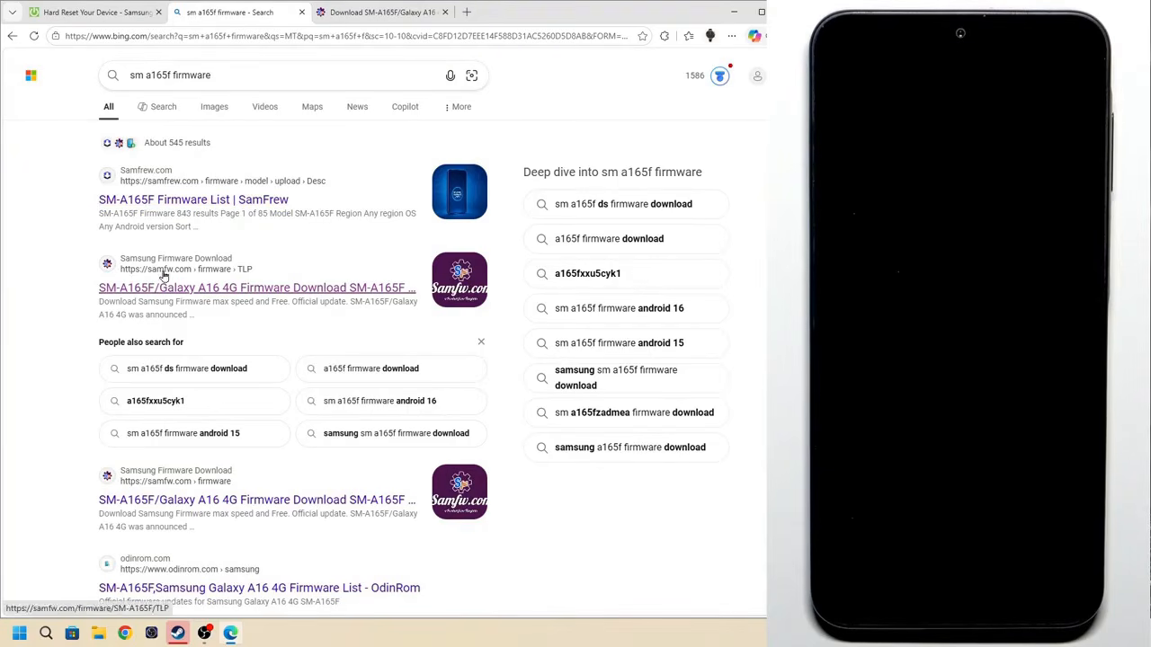
{"action": "left_click", "coordinate": [174, 279]}
{"action": "left_click", "coordinate": [585, 11]}
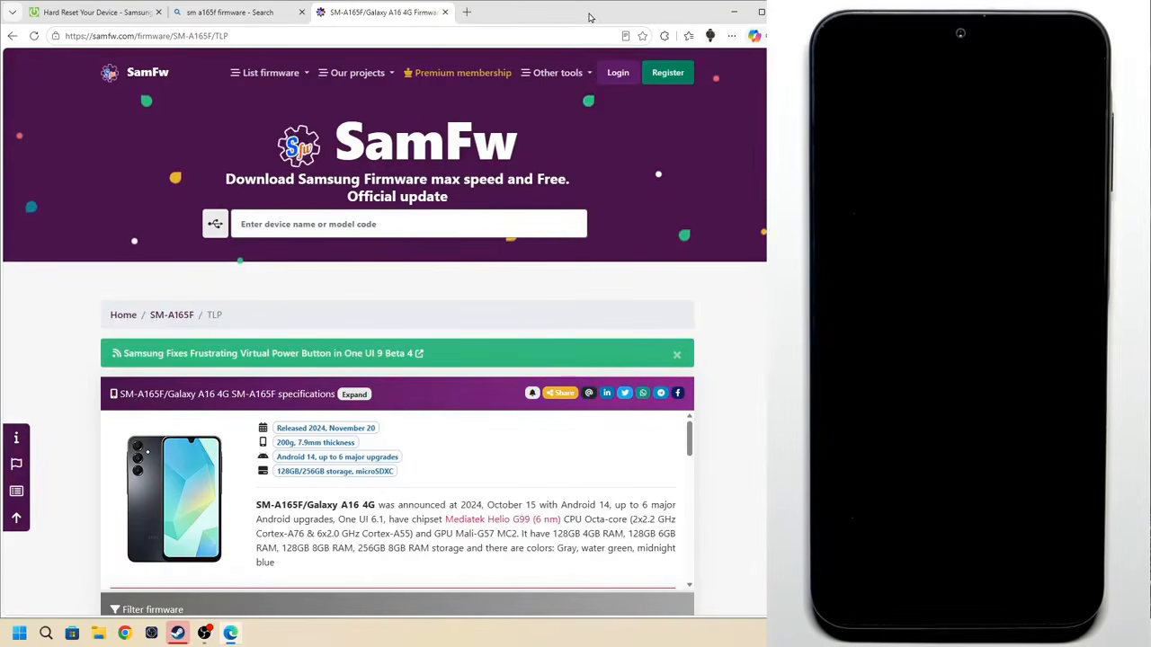
Go to the general SM-A165F firmware page, filter the CSC list by "eux" and choose the European Union EUX region
{"action": "scroll", "coordinate": [186, 205], "scroll_direction": "down", "scroll_amount": 2}
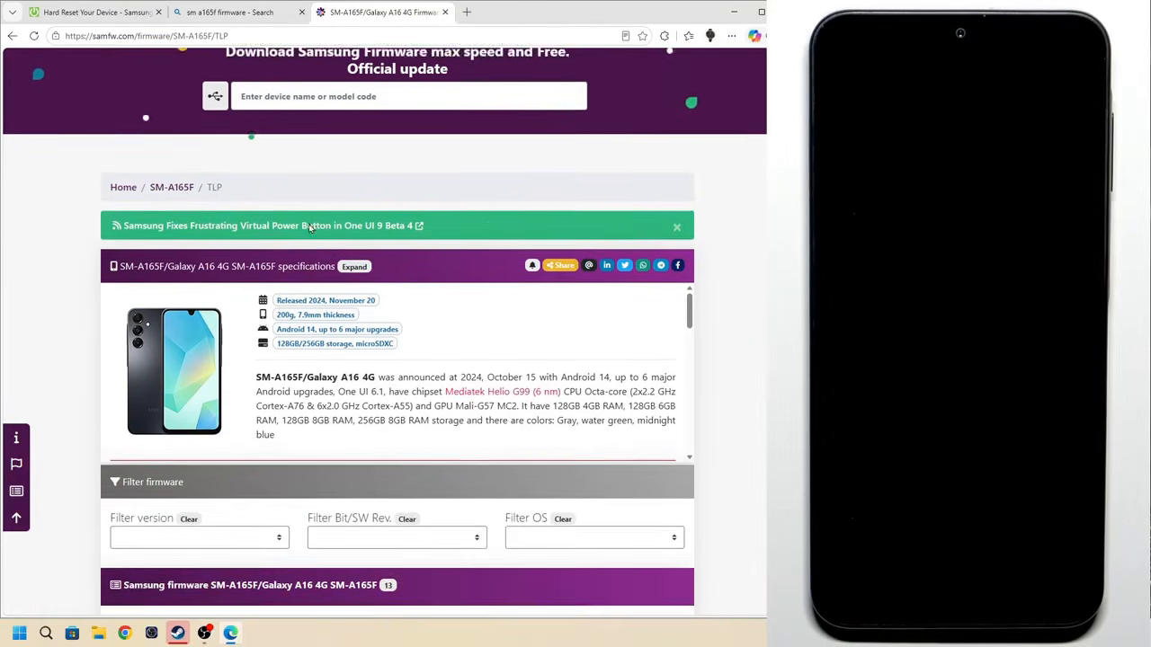
{"action": "left_click", "coordinate": [171, 196]}
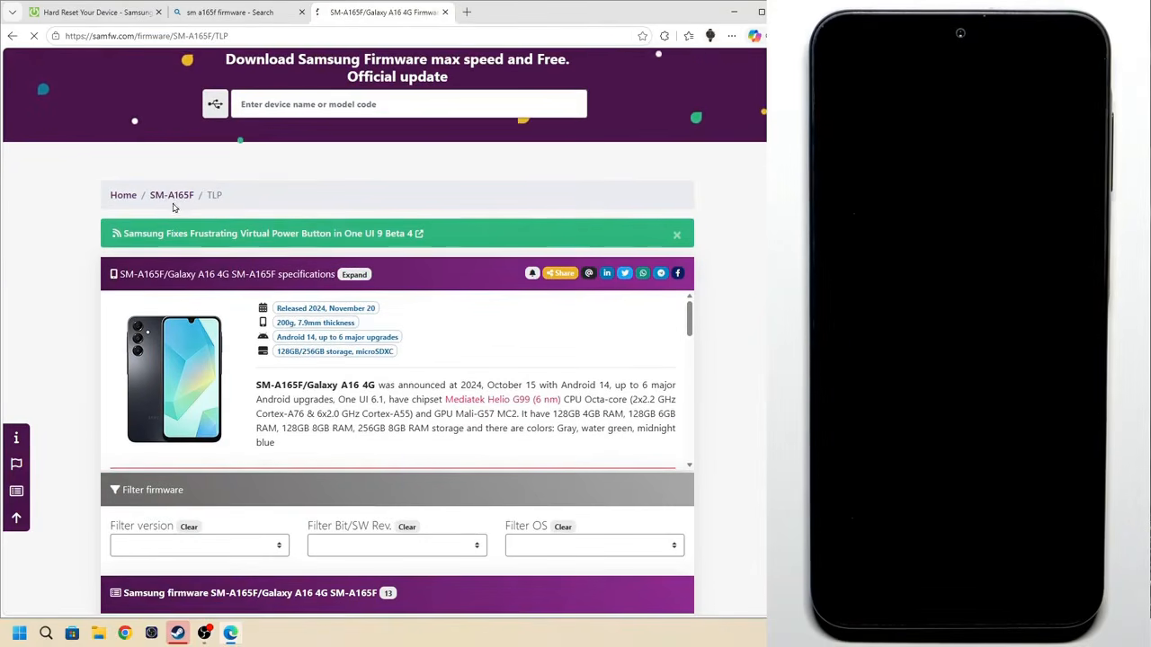
{"action": "scroll", "coordinate": [649, 222], "scroll_direction": "down", "scroll_amount": 2}
{"action": "scroll", "coordinate": [650, 222], "scroll_direction": "down", "scroll_amount": 3}
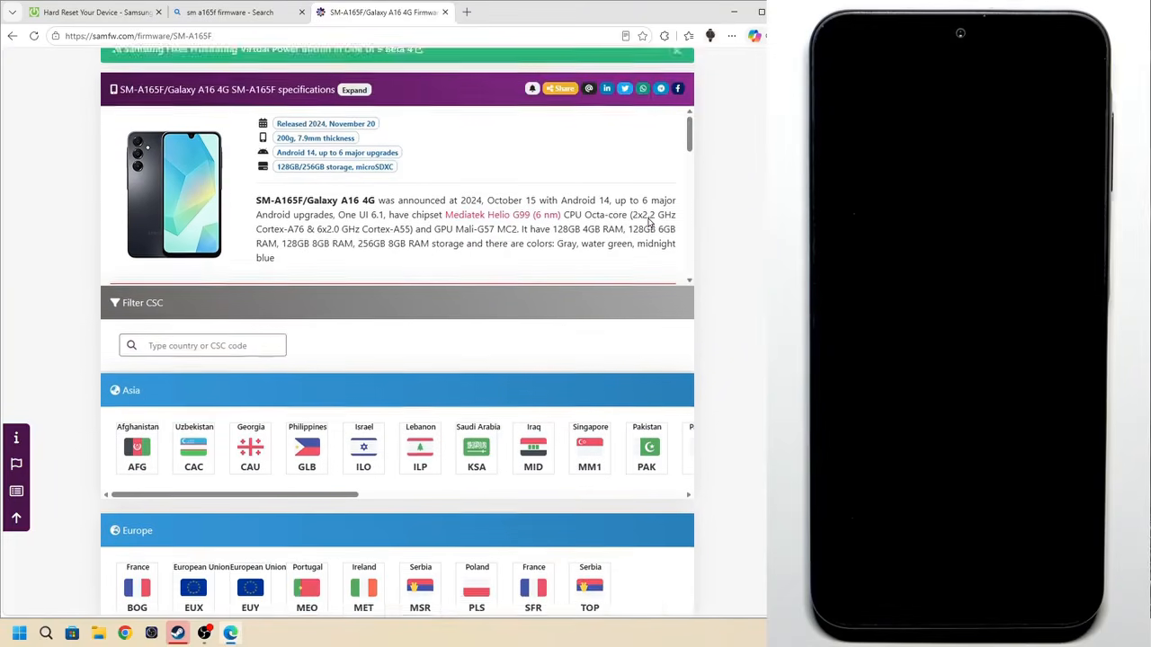
{"action": "left_click", "coordinate": [177, 290]}
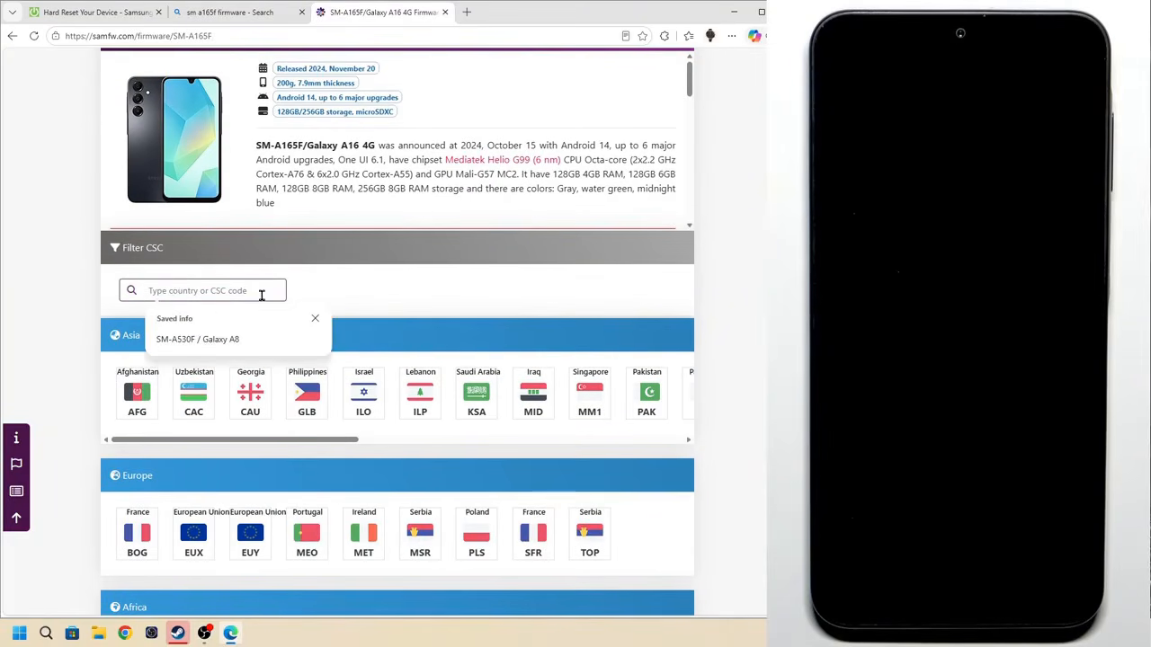
{"action": "type", "text": "eux"}
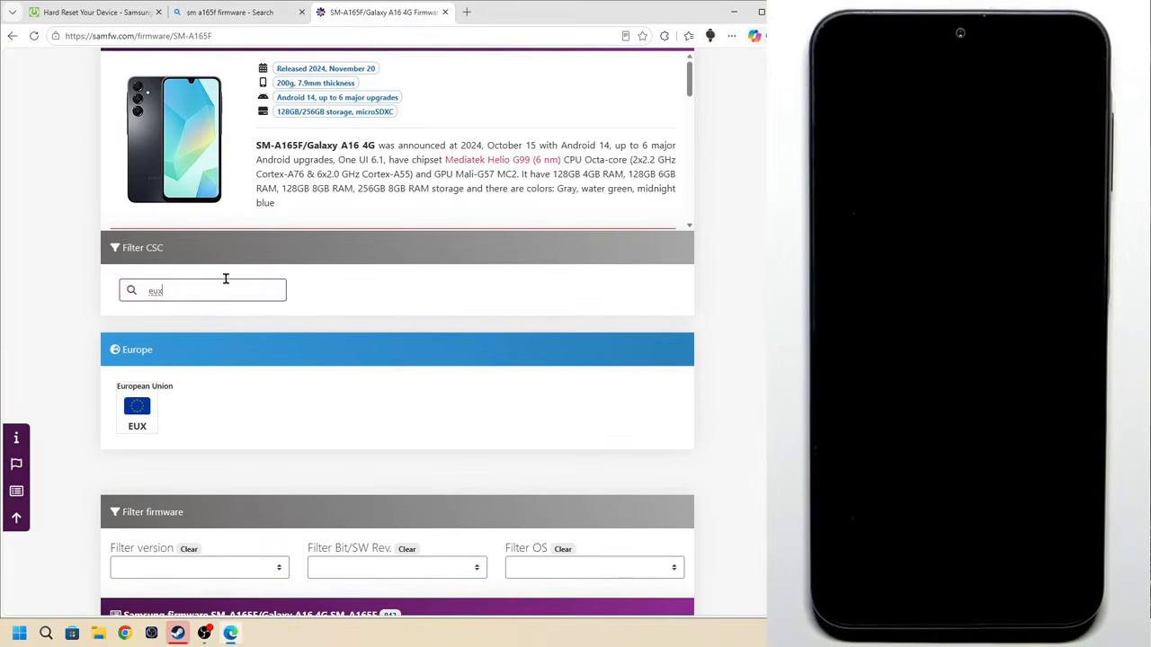
{"action": "left_click", "coordinate": [137, 410]}
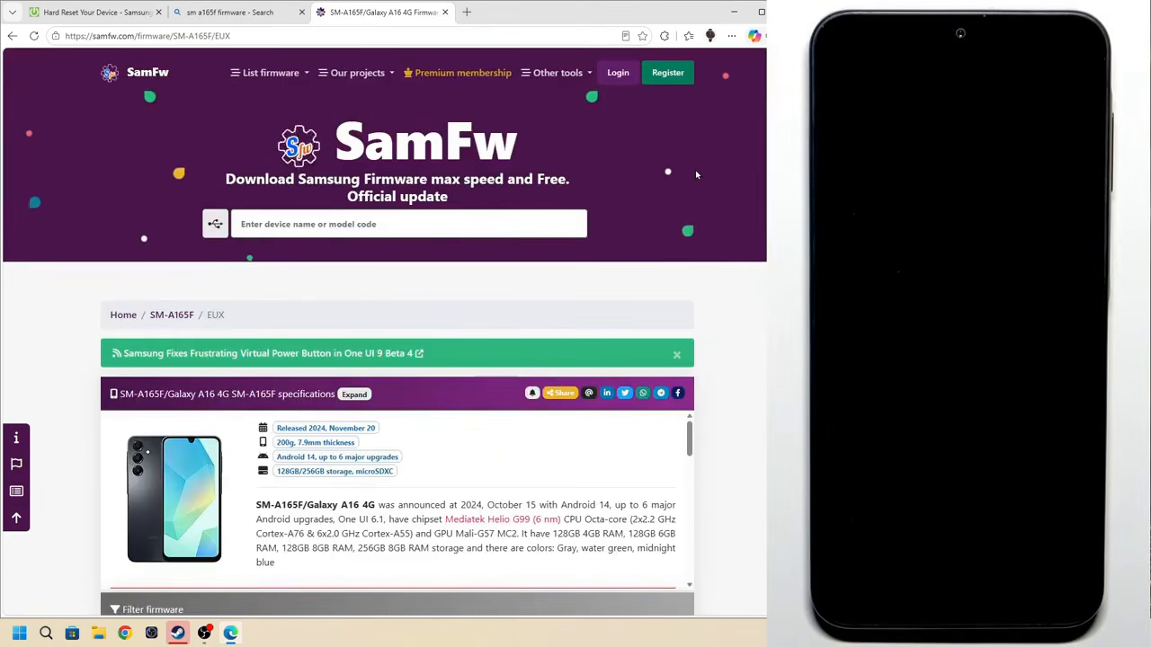
Open the download page of firmware version A165FXXS7CZA1 from the EUX firmware list
{"action": "scroll", "coordinate": [697, 180], "scroll_direction": "down", "scroll_amount": 2}
{"action": "scroll", "coordinate": [697, 188], "scroll_direction": "down", "scroll_amount": 5}
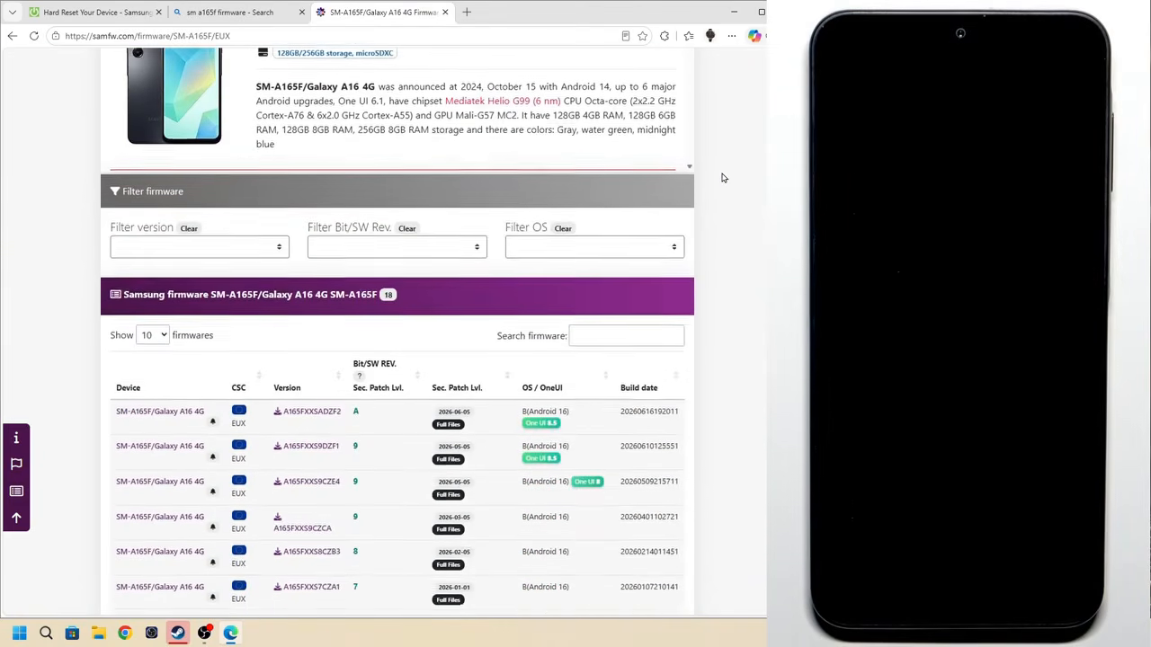
{"action": "scroll", "coordinate": [721, 178], "scroll_direction": "down", "scroll_amount": 3}
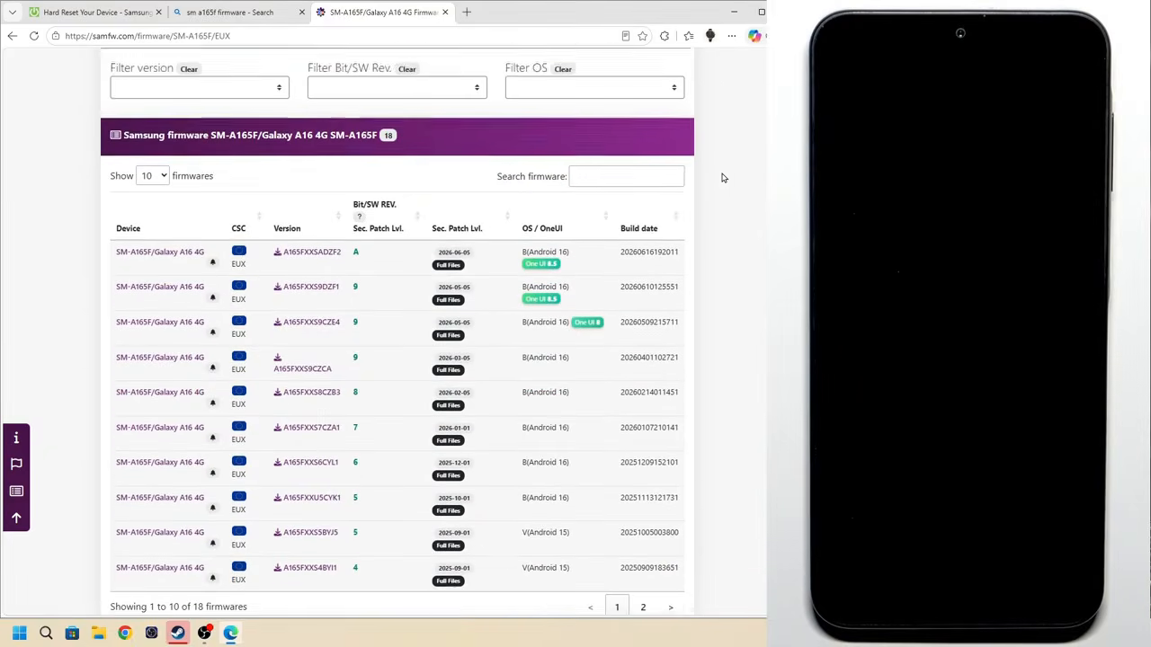
{"action": "scroll", "coordinate": [712, 176], "scroll_direction": "down", "scroll_amount": 1}
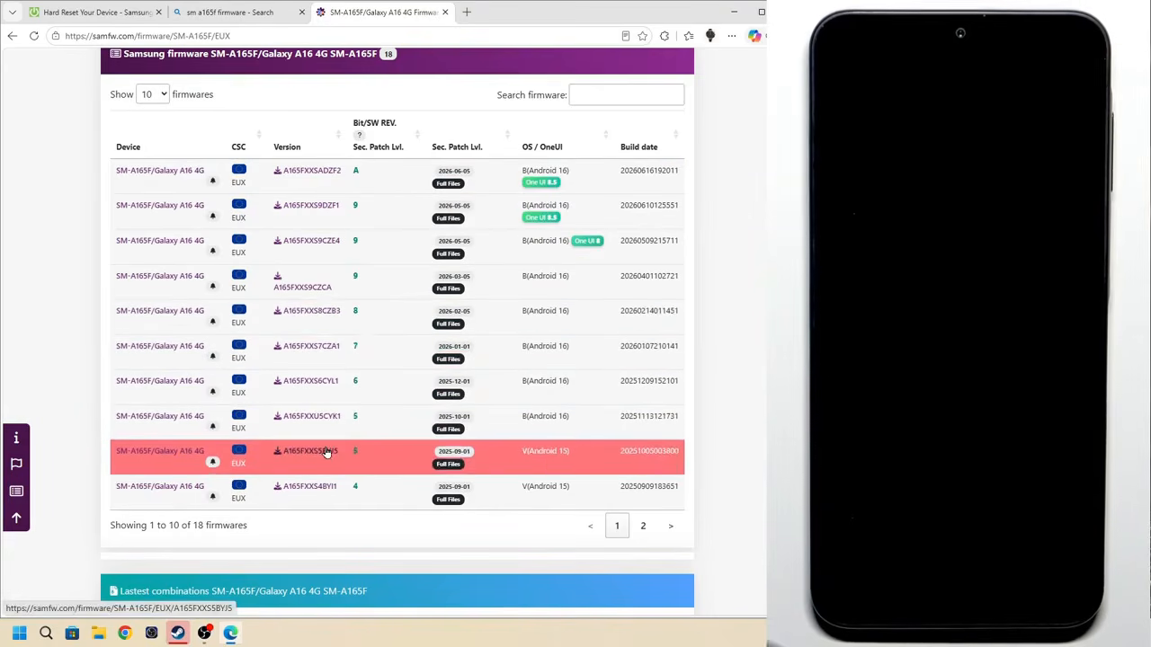
{"action": "left_click", "coordinate": [328, 350]}
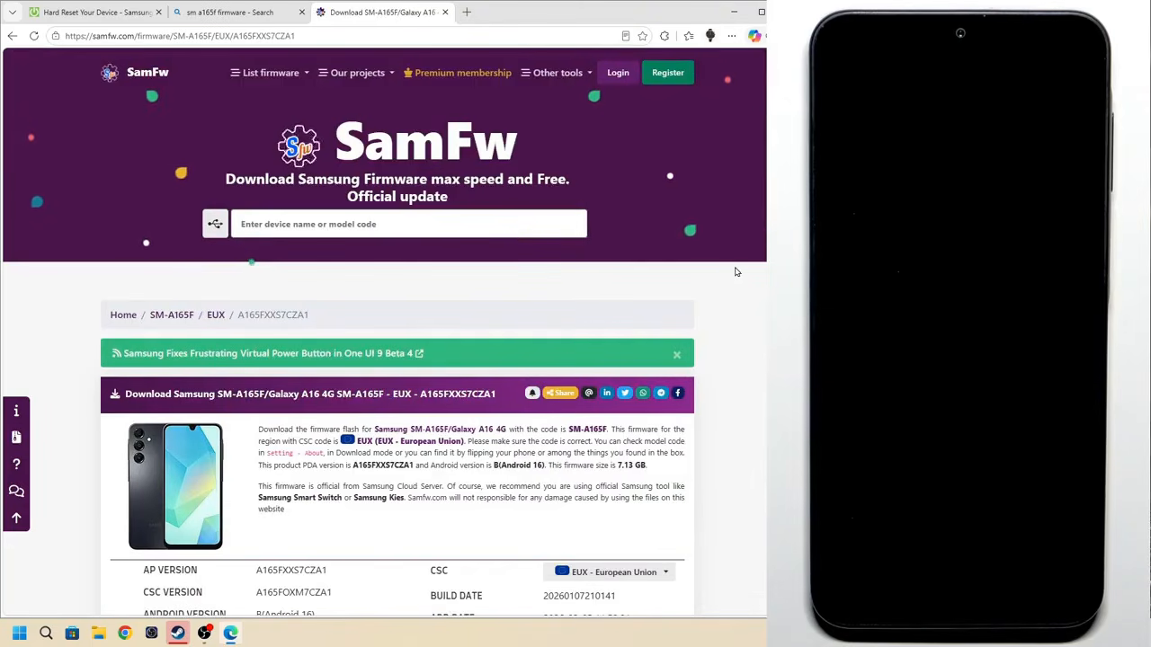
Download the A165FXXS7CZA1 firmware from the SamFw server and dismiss the feedback dialog
{"action": "scroll", "coordinate": [736, 271], "scroll_direction": "down", "scroll_amount": 2}
{"action": "scroll", "coordinate": [735, 272], "scroll_direction": "down", "scroll_amount": 3}
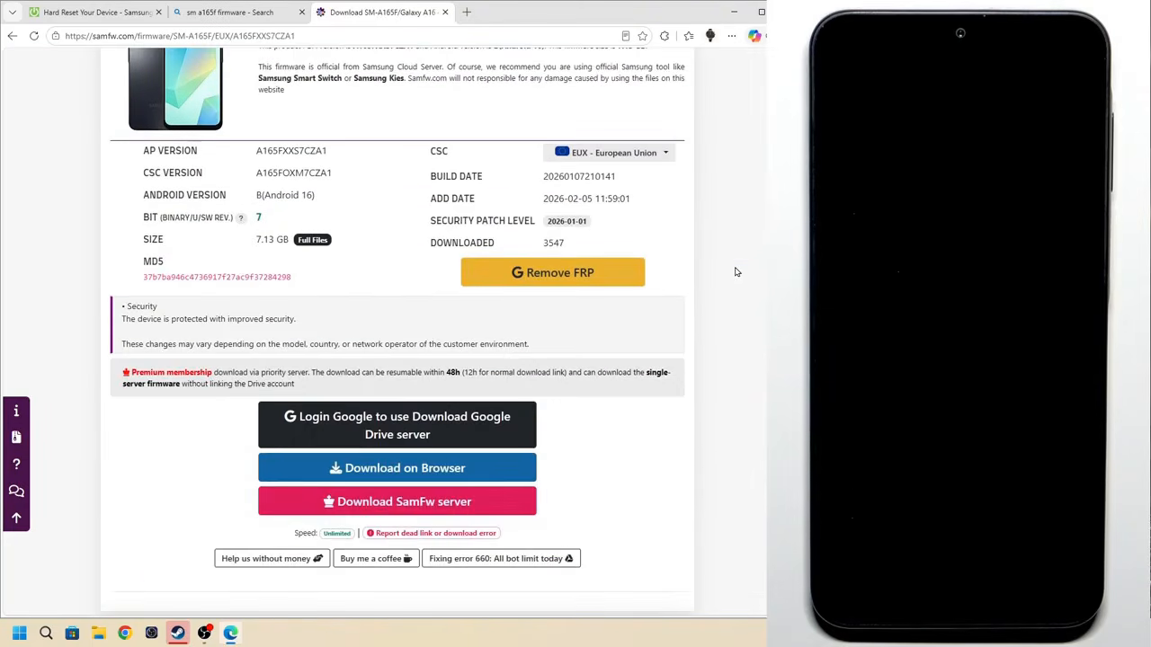
{"action": "left_click", "coordinate": [416, 500]}
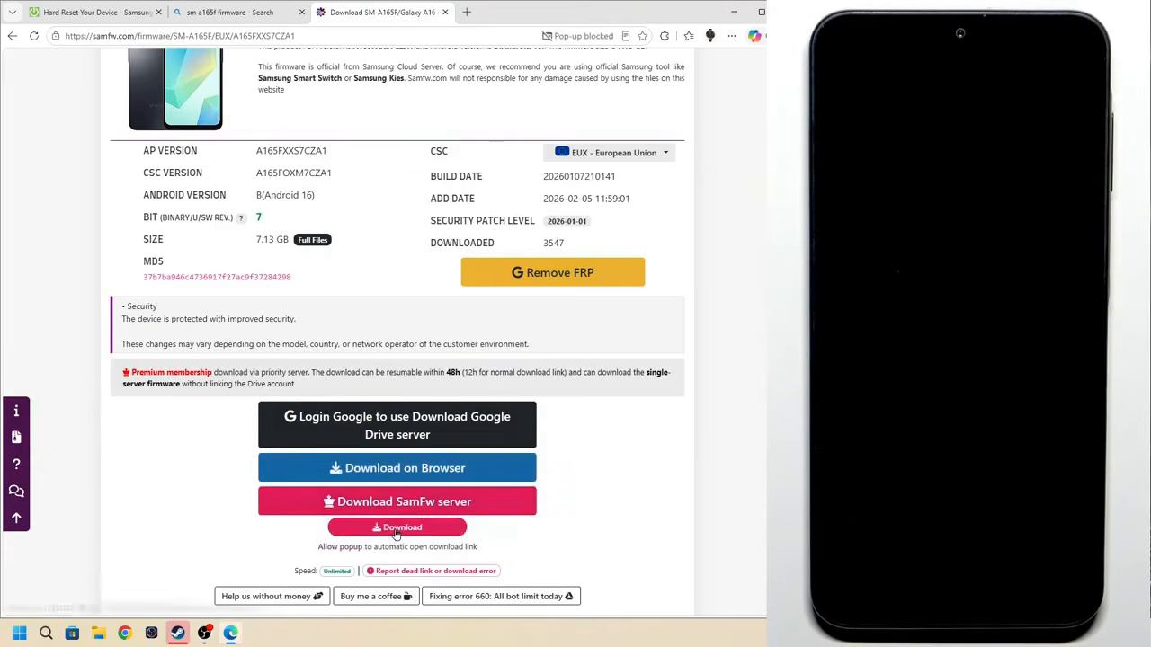
{"action": "left_click", "coordinate": [397, 531]}
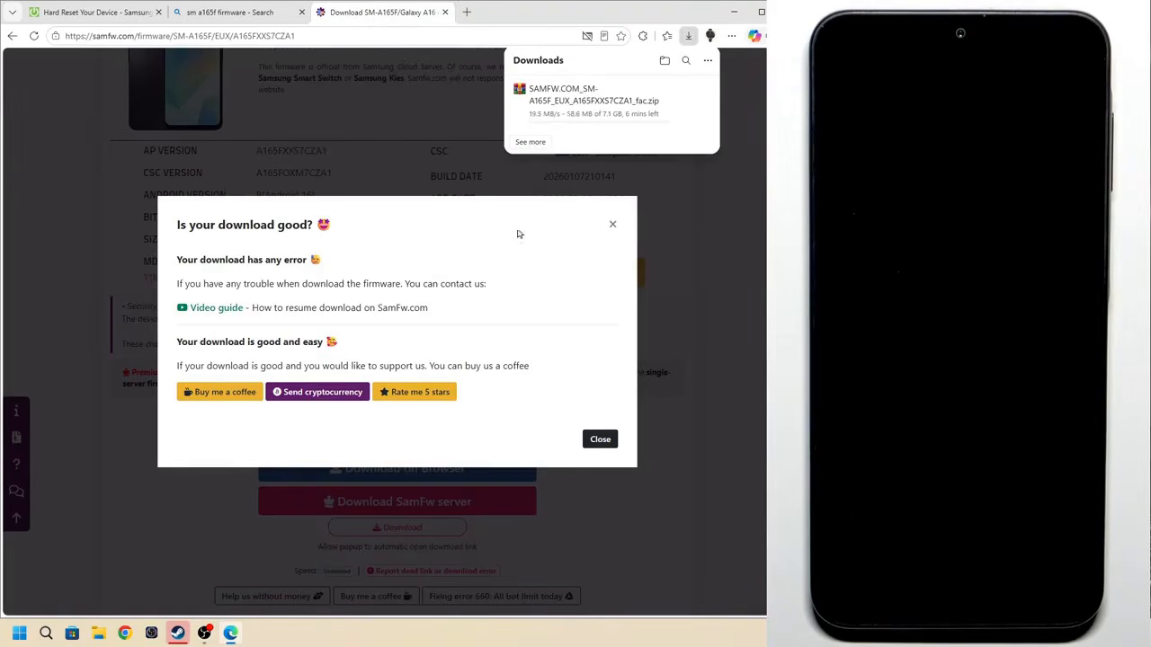
{"action": "left_click", "coordinate": [614, 225]}
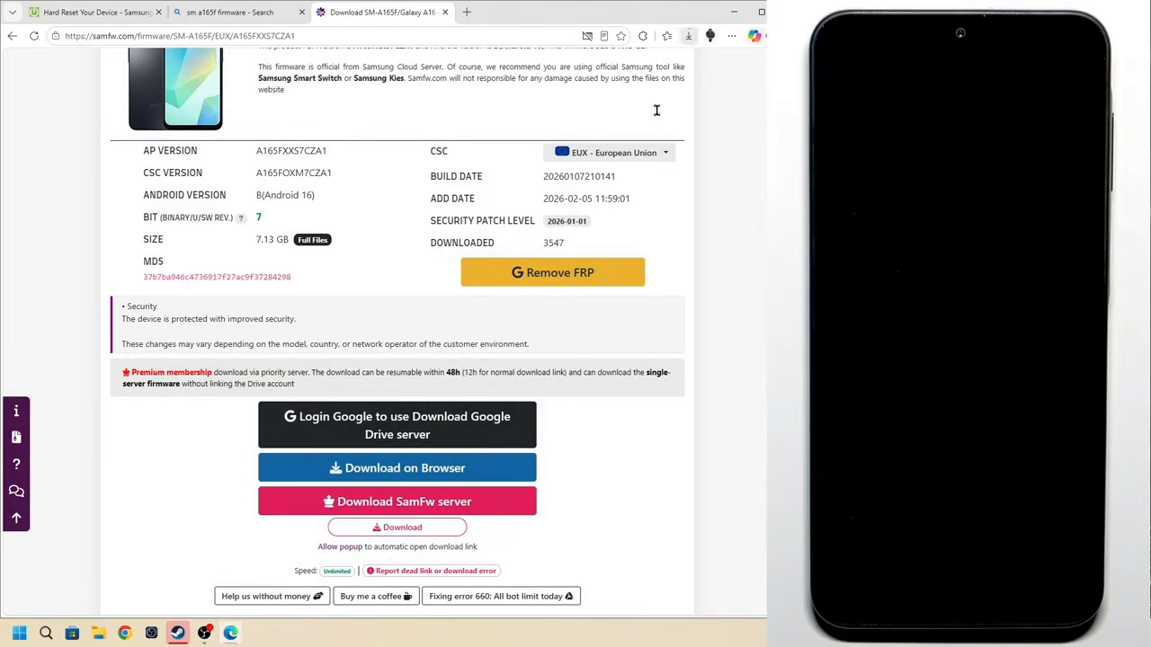
Switch to File Explorer, open the Downloads folder and select the Samsung USB driver and Odin3_v3.14.4.7z archives
{"action": "left_click", "coordinate": [101, 634]}
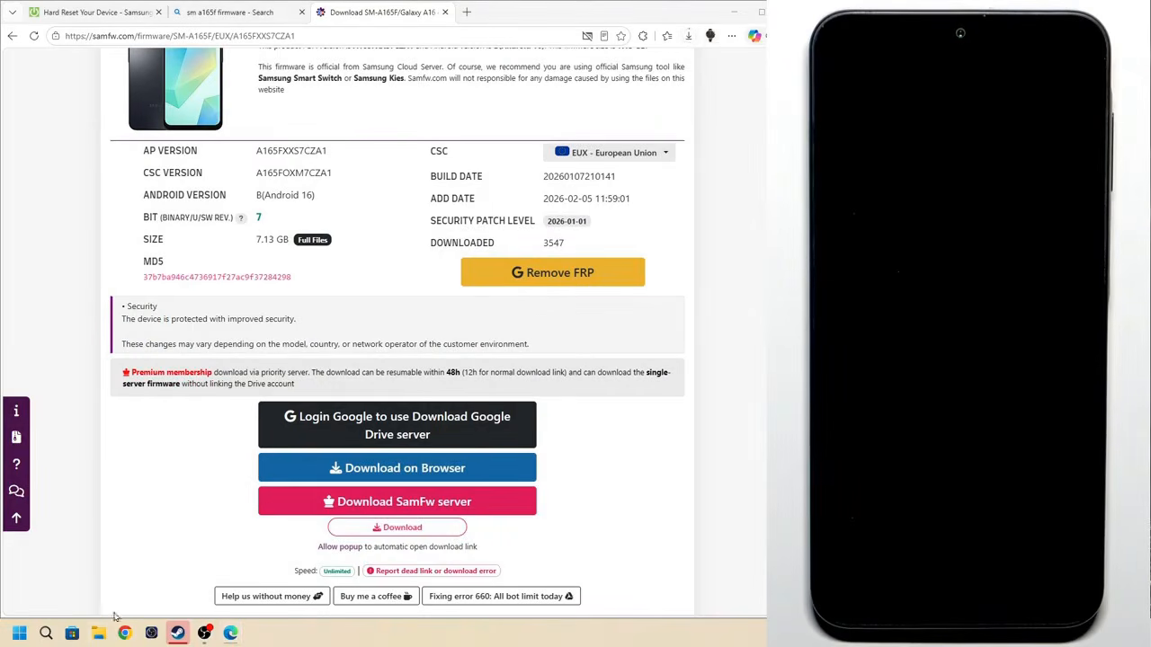
{"action": "left_click", "coordinate": [468, 232]}
{"action": "left_click_drag", "start_coordinate": [570, 79], "coordinate": [374, 83]}
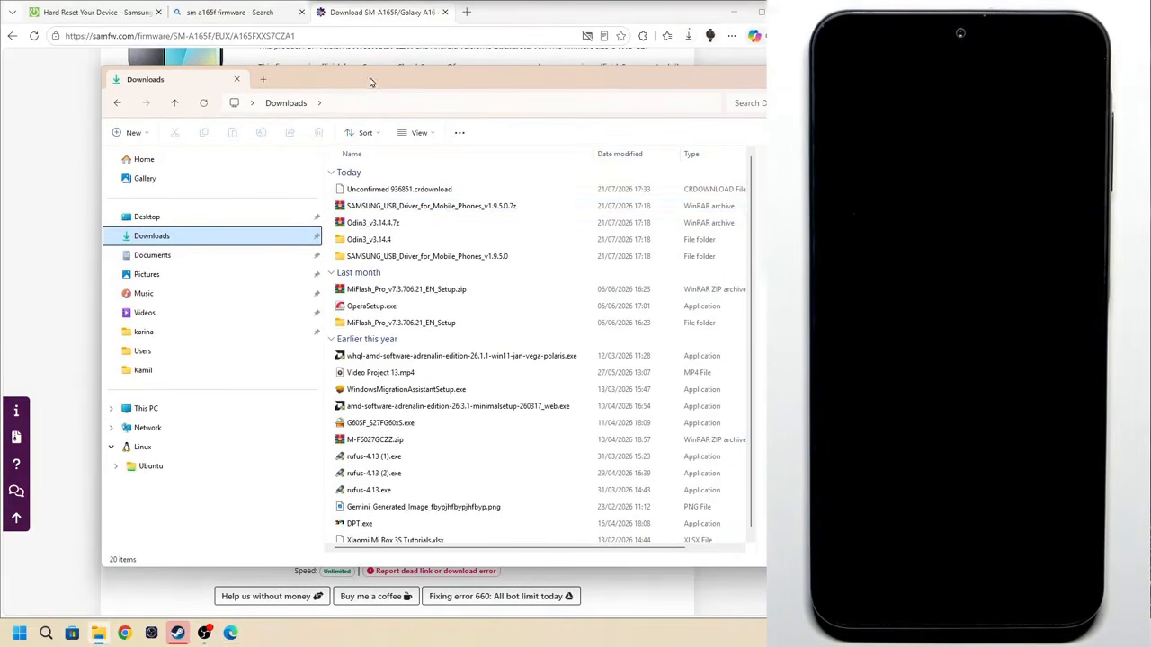
{"action": "left_click", "coordinate": [423, 213]}
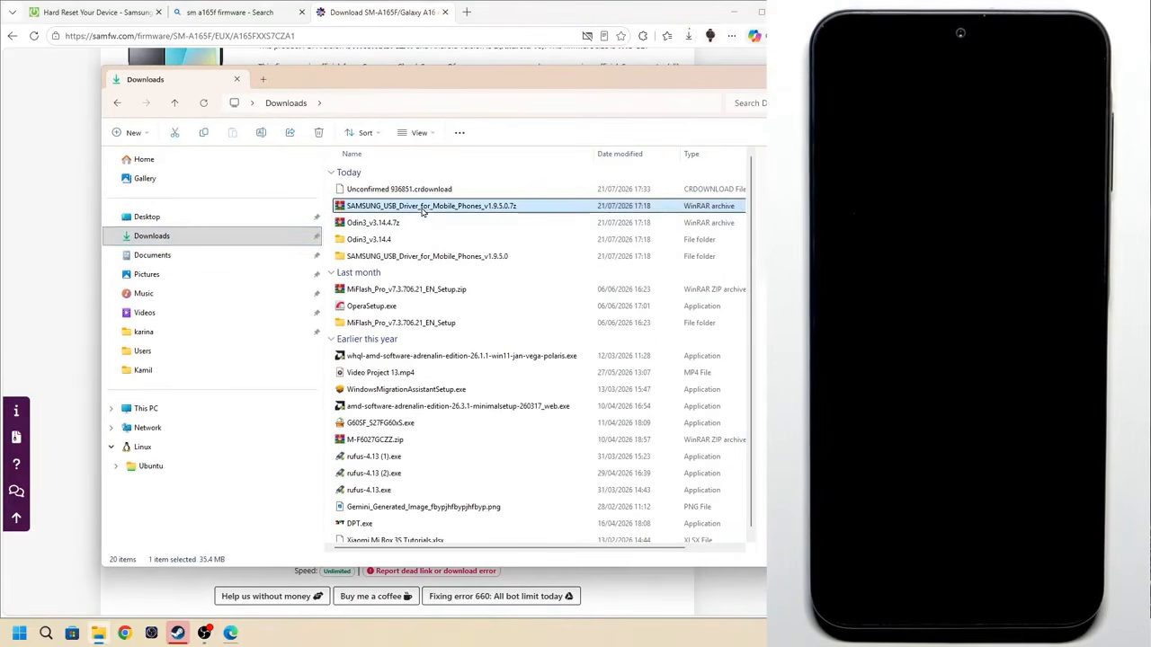
{"action": "left_click", "coordinate": [422, 223], "text": "ctrl"}
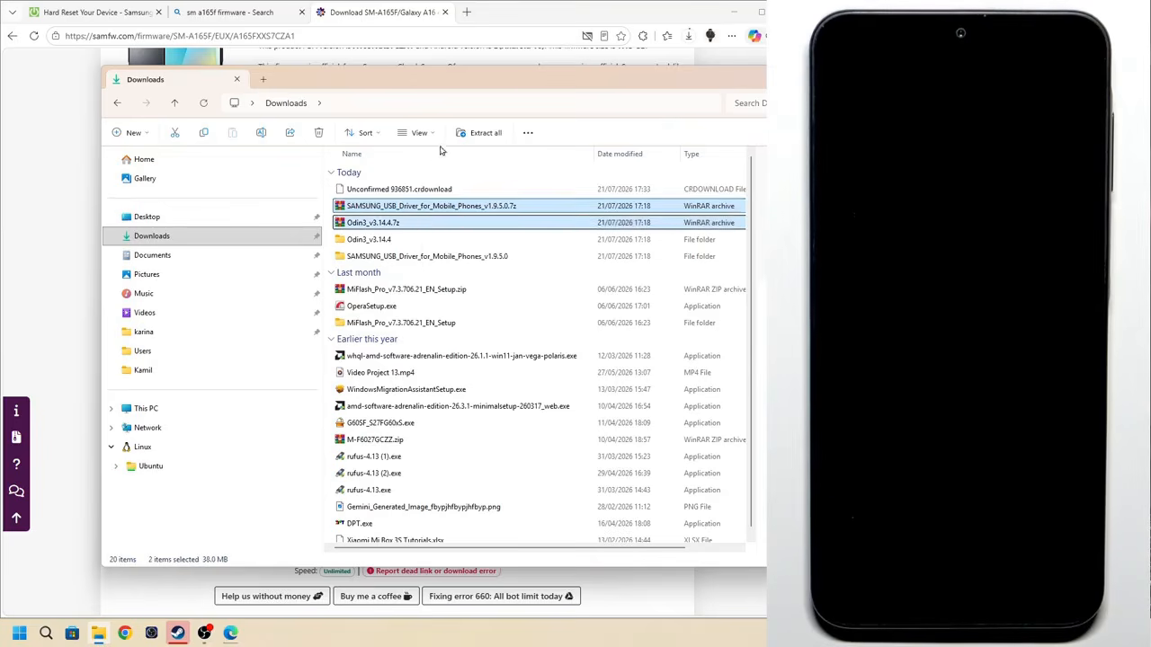
{"action": "left_click_drag", "start_coordinate": [520, 86], "coordinate": [488, 97]}
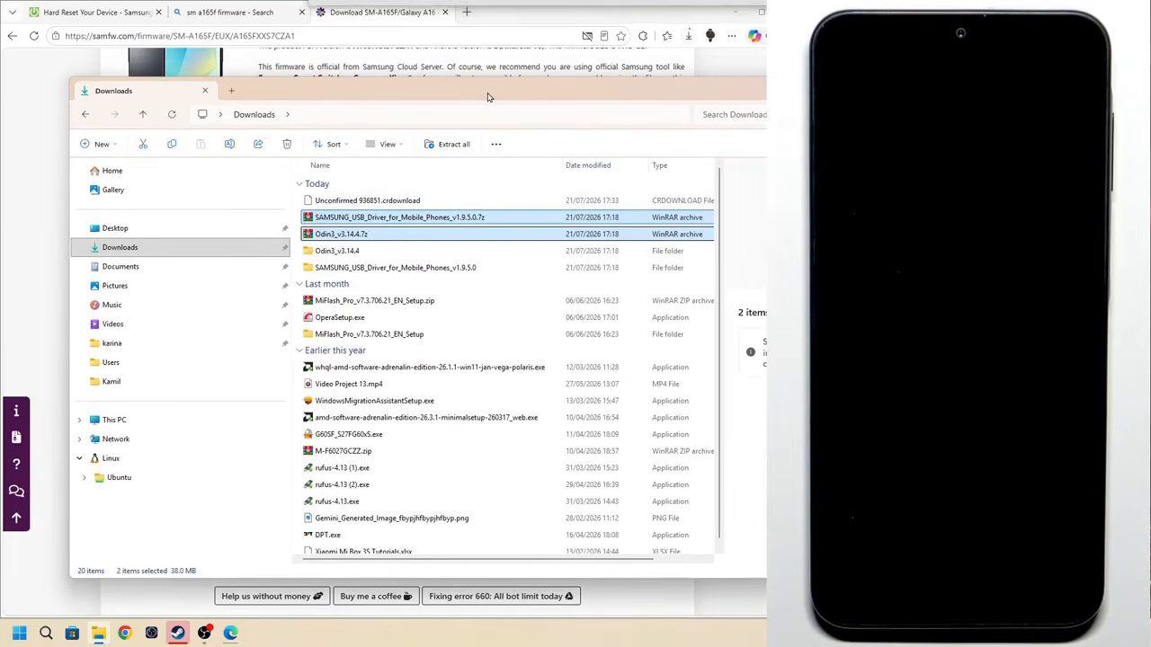
{"action": "left_click", "coordinate": [325, 236]}
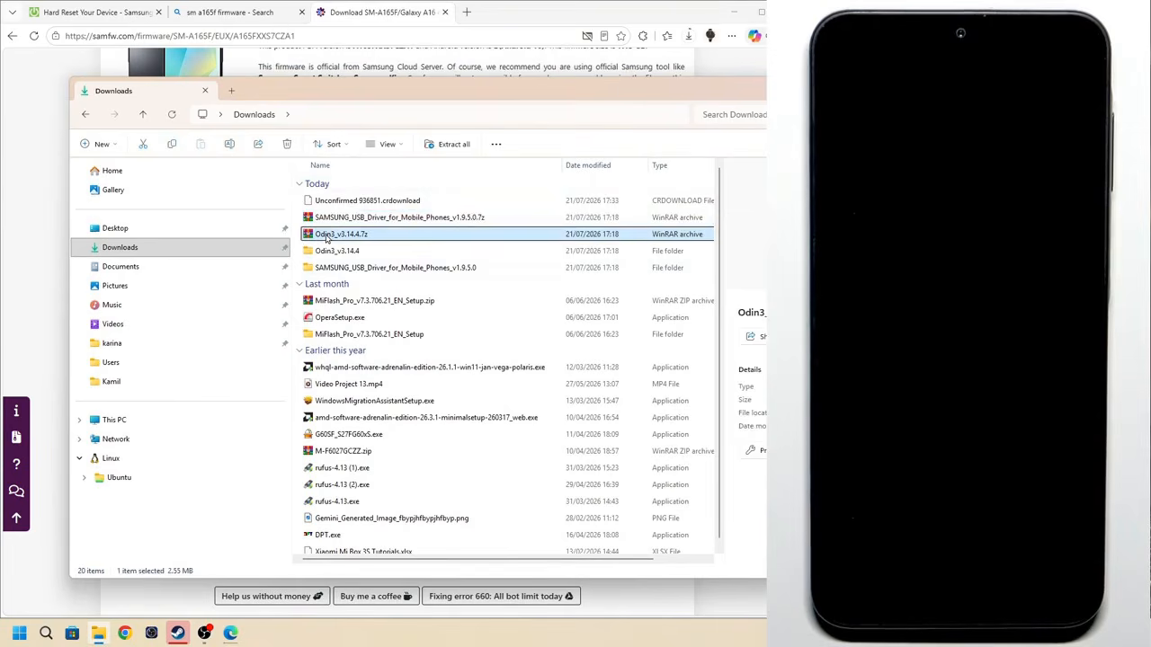
{"action": "right_click", "coordinate": [382, 237]}
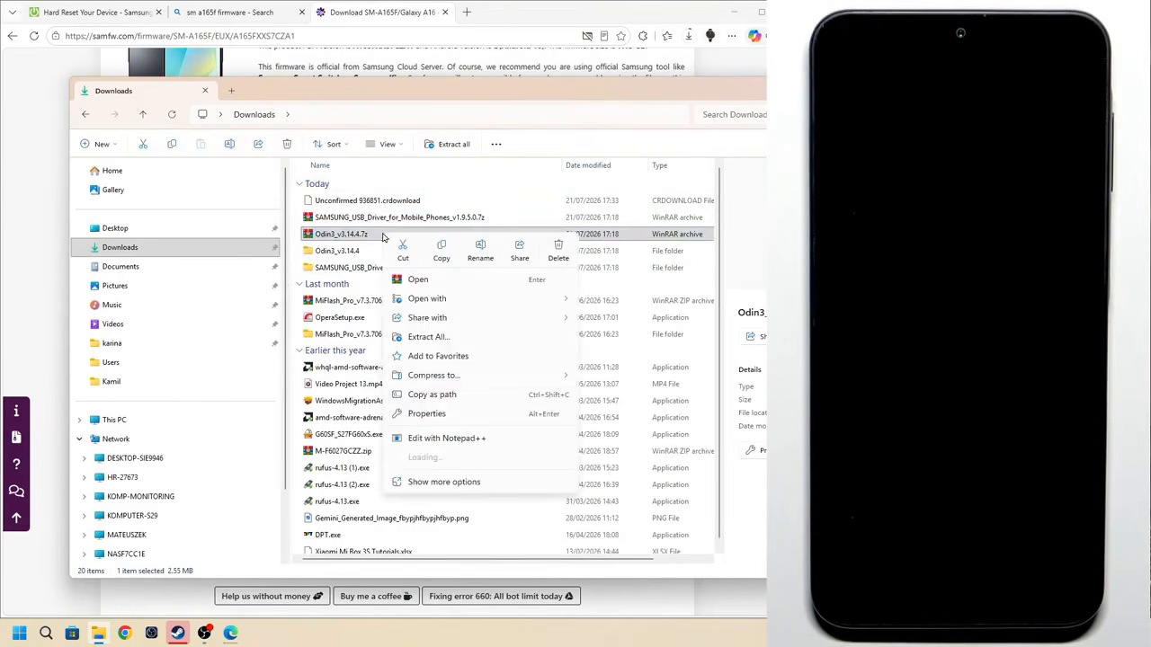
{"action": "mouse_move", "coordinate": [504, 458]}
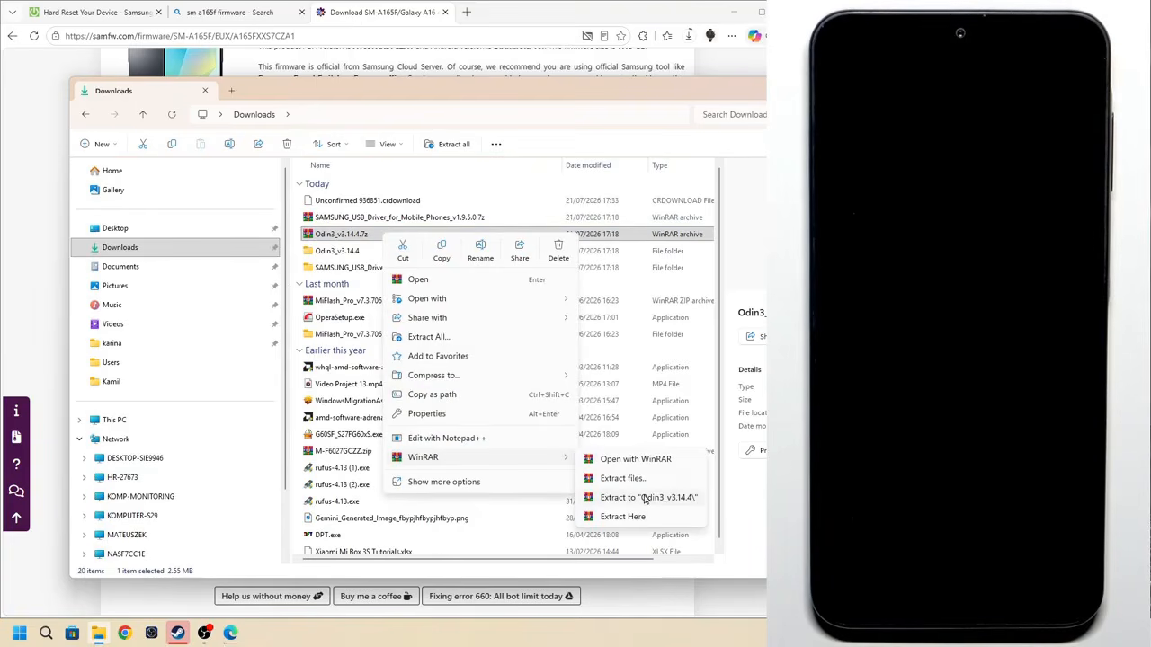
{"action": "left_click", "coordinate": [448, 340]}
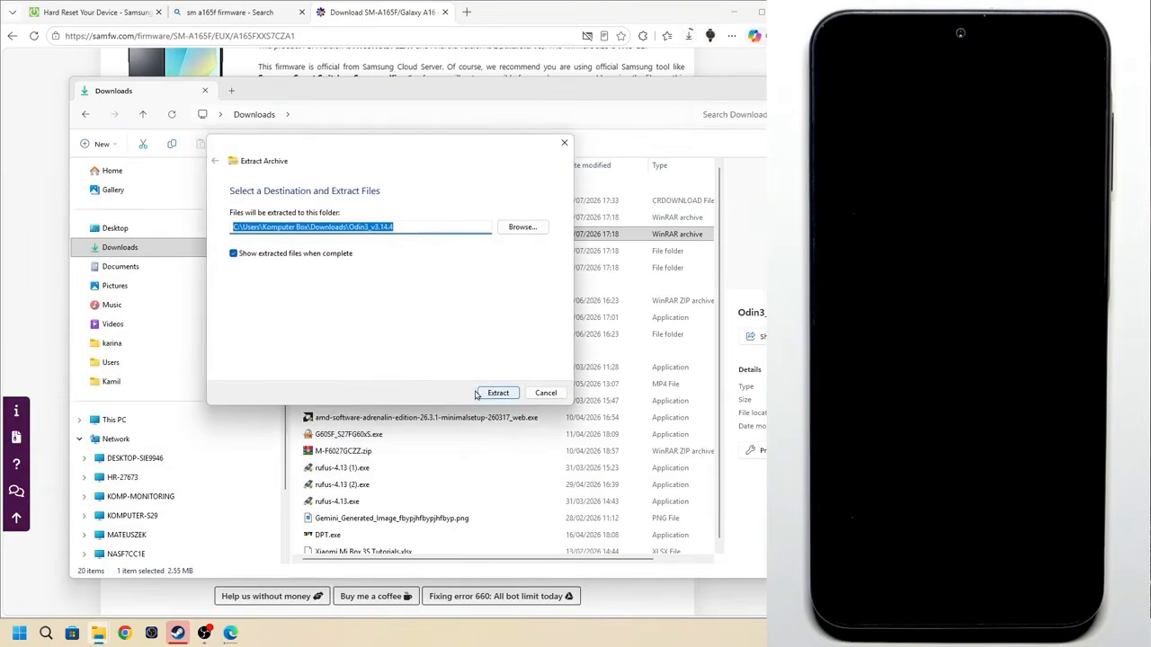
{"action": "left_click", "coordinate": [545, 393]}
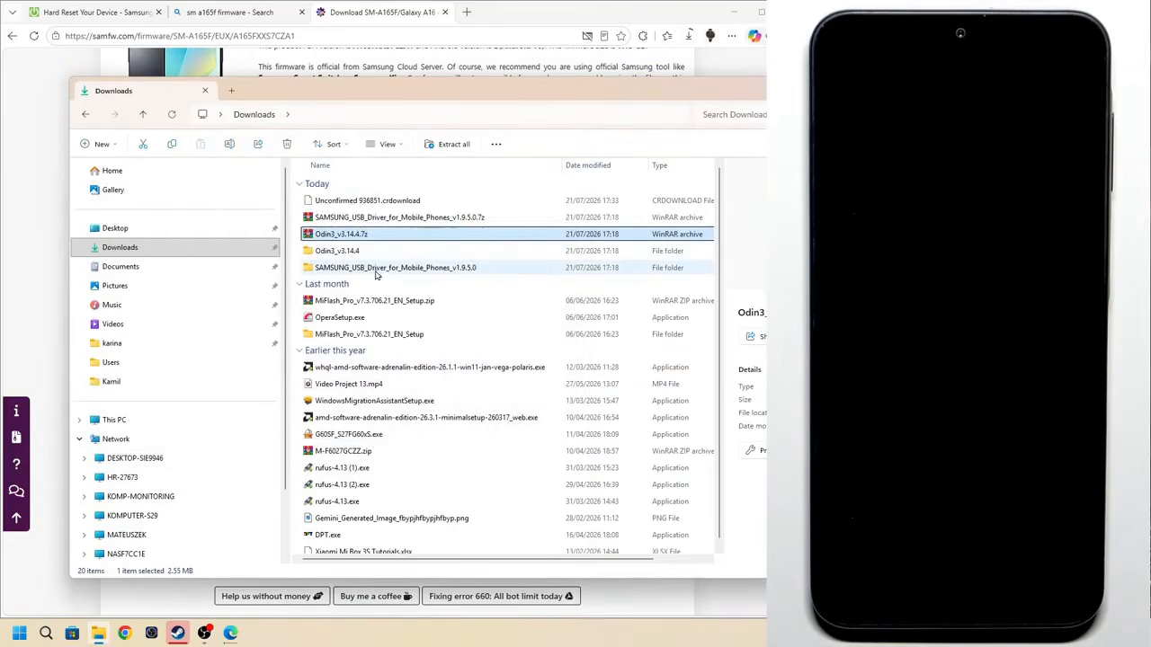
{"action": "left_click", "coordinate": [378, 218]}
{"action": "left_click", "coordinate": [379, 235]}
{"action": "left_click", "coordinate": [378, 217]}
{"action": "left_click", "coordinate": [379, 235]}
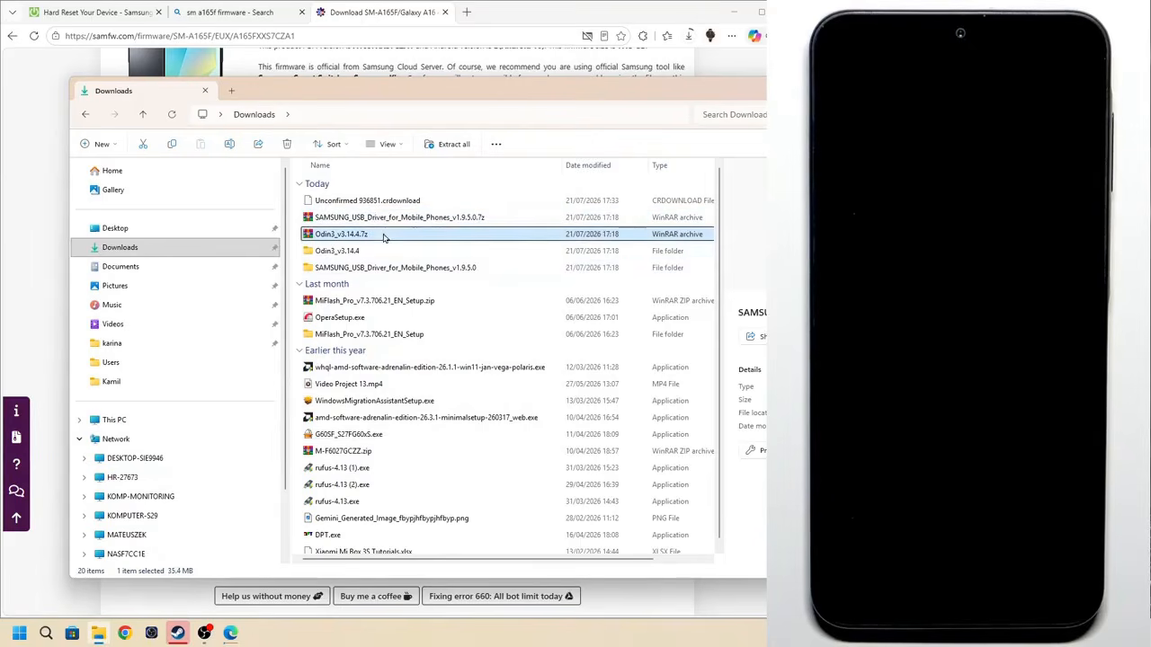
Run the installer from the SAMSUNG_USB_Driver_for_Mobile_Phones_v1.9.5.0 folder and agree to continue the installation
{"action": "double_click", "coordinate": [375, 267]}
{"action": "left_click", "coordinate": [375, 203]}
{"action": "double_click", "coordinate": [374, 206]}
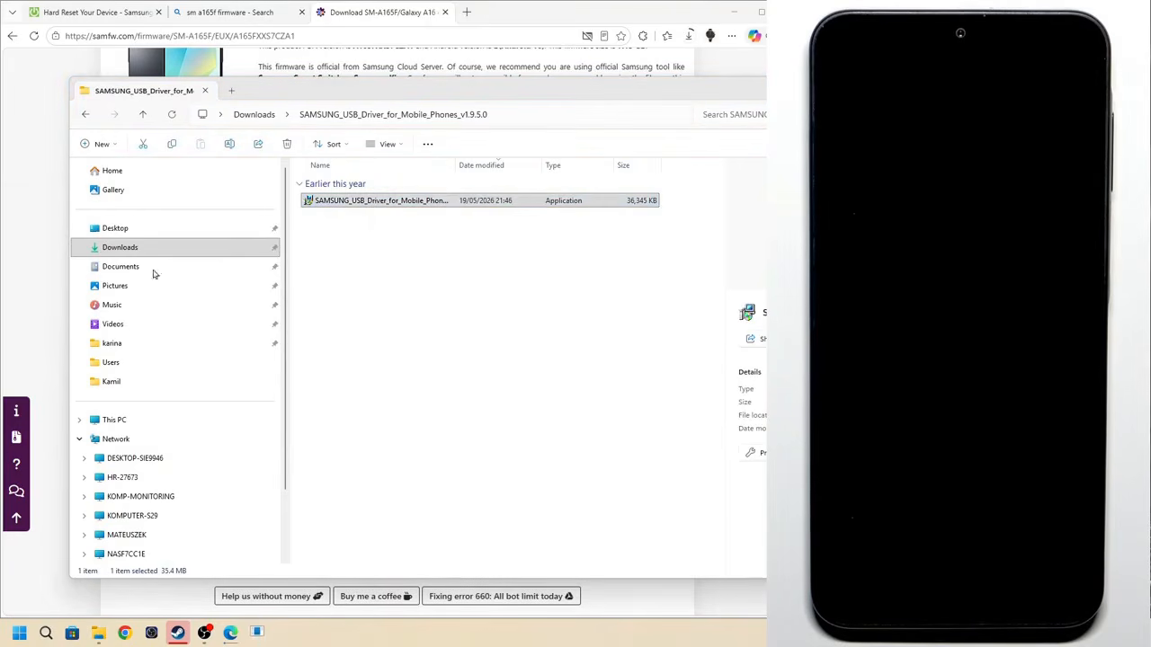
{"action": "left_click_drag", "start_coordinate": [206, 282], "coordinate": [449, 379]}
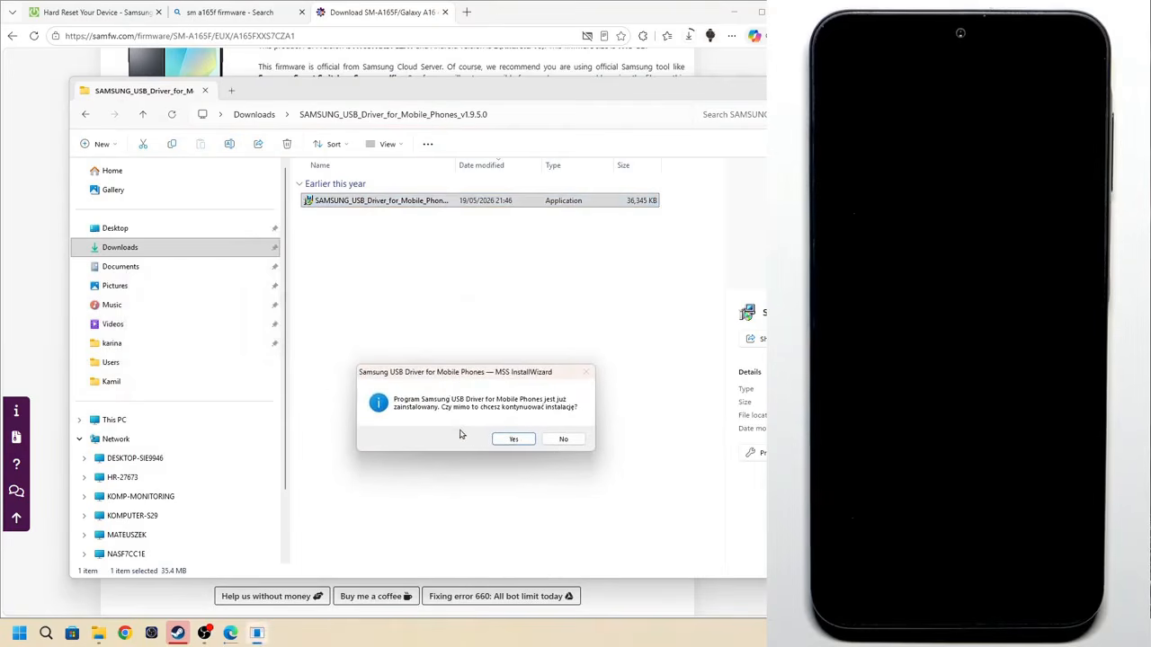
{"action": "left_click", "coordinate": [513, 439]}
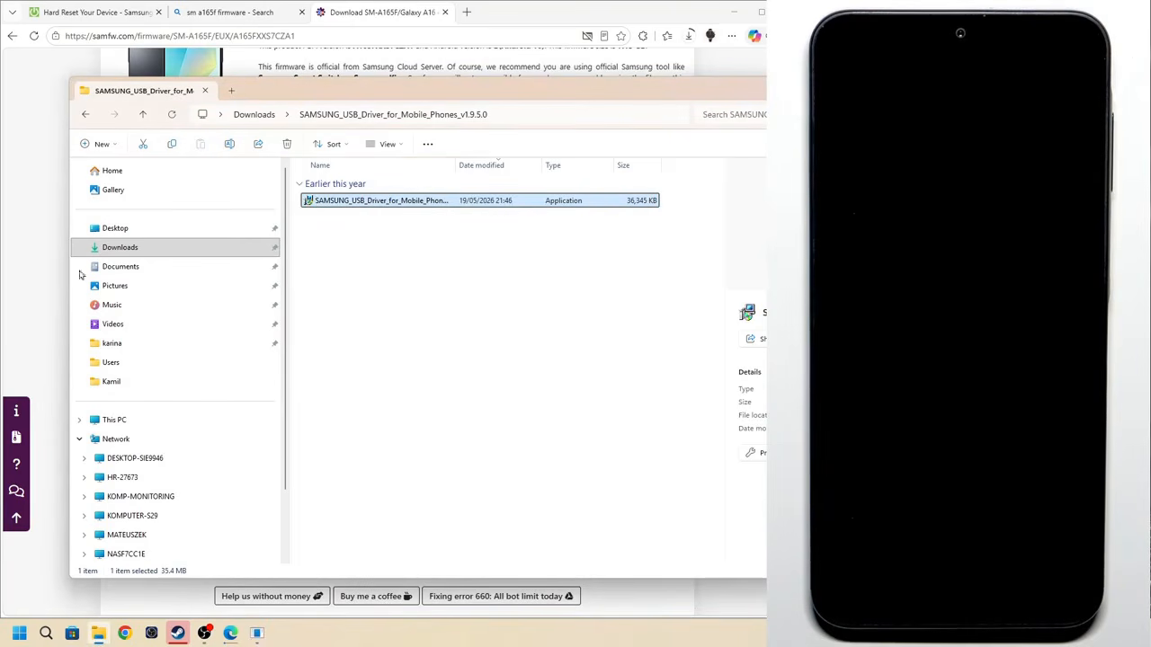
Install the Samsung USB driver with the default setup options and close the finished wizard
{"action": "left_click", "coordinate": [568, 404]}
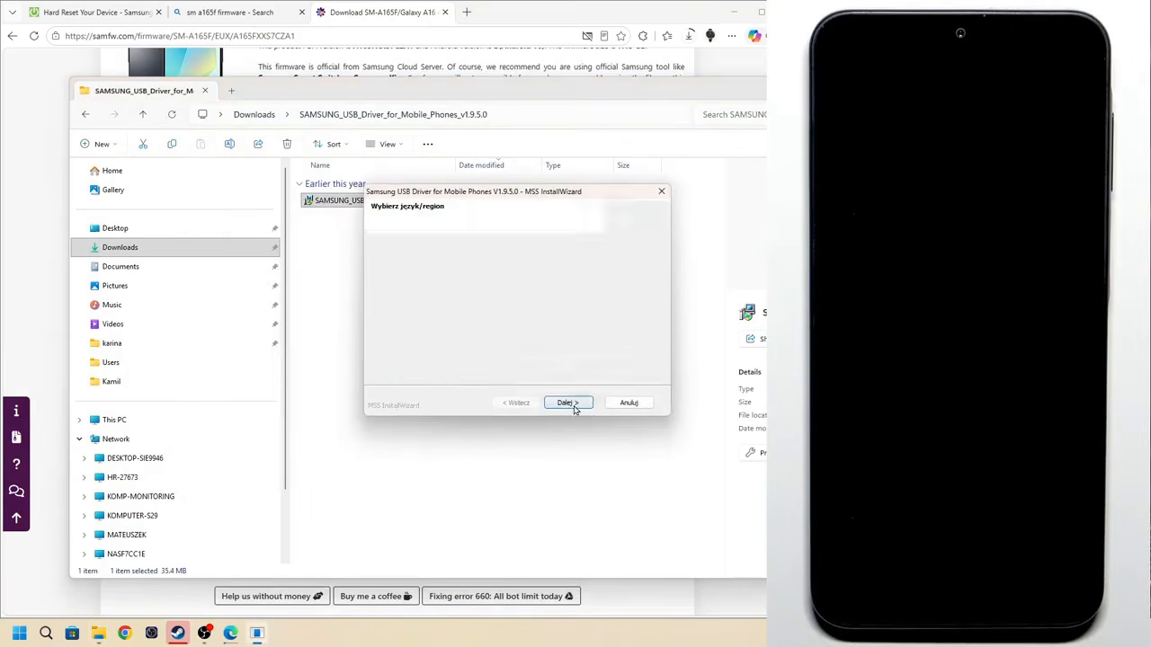
{"action": "left_click", "coordinate": [568, 402]}
{"action": "left_click", "coordinate": [568, 403]}
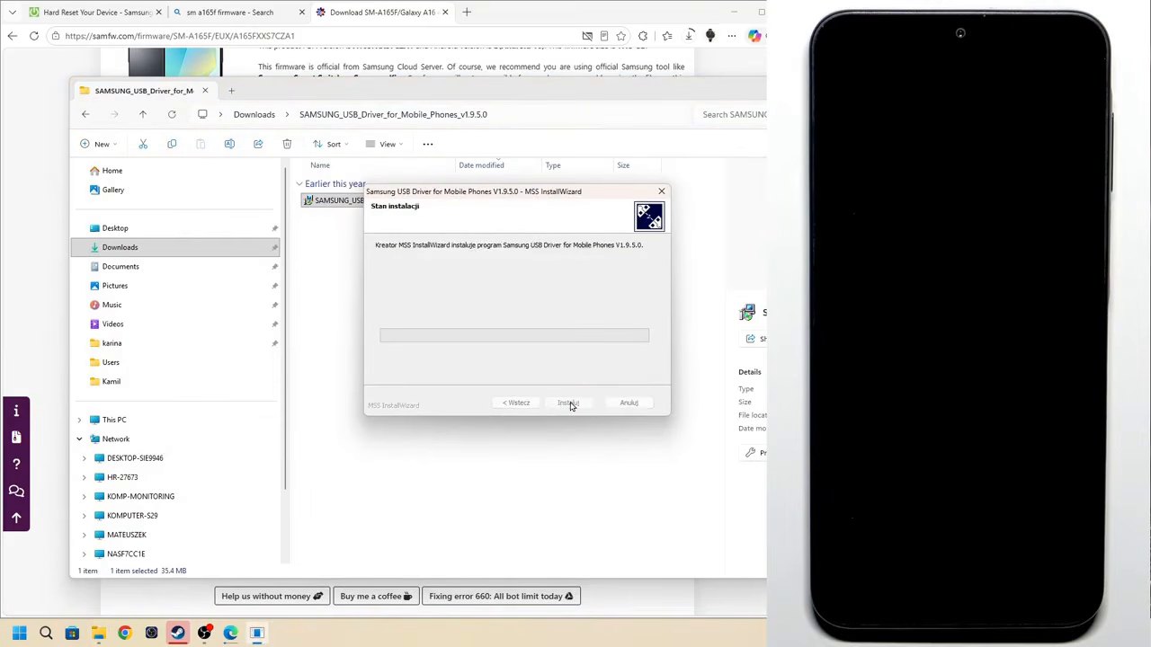
{"action": "left_click_drag", "start_coordinate": [457, 195], "coordinate": [414, 309]}
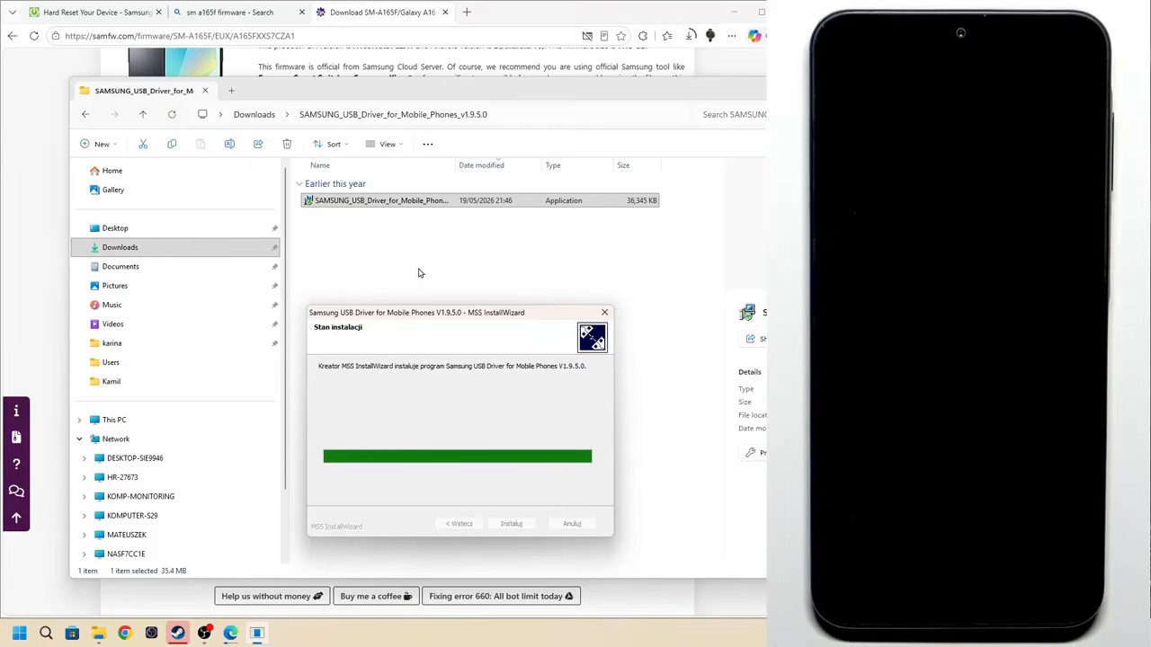
{"action": "left_click_drag", "start_coordinate": [419, 315], "coordinate": [389, 287]}
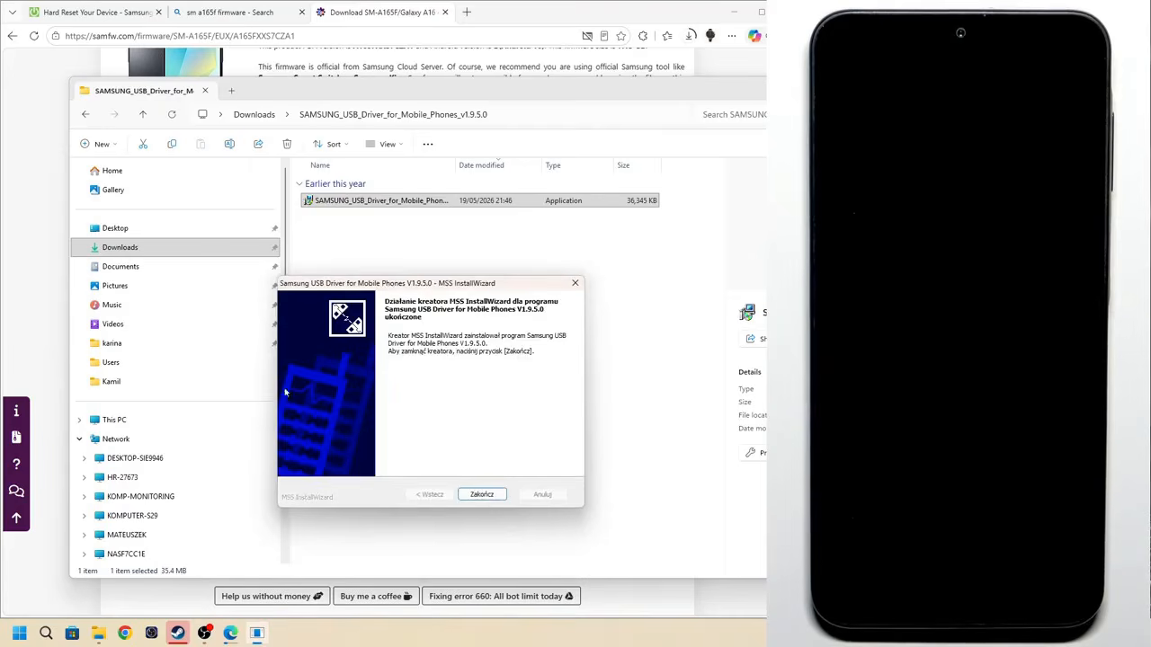
{"action": "left_click", "coordinate": [481, 495]}
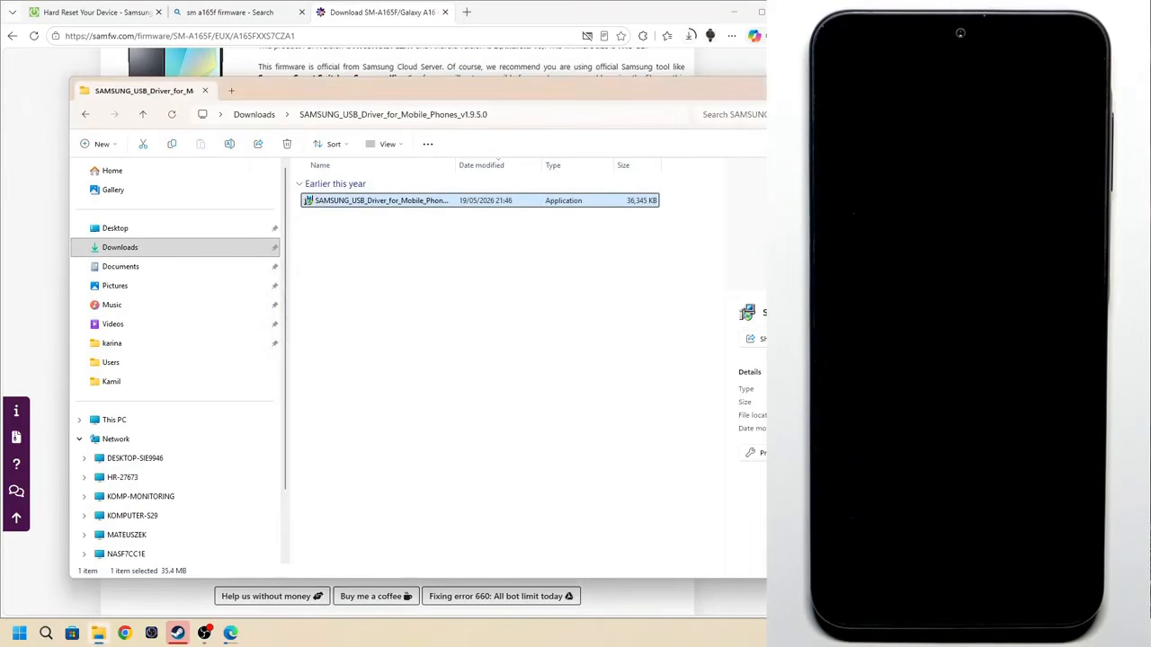
Return to the Downloads folder in File Explorer
{"action": "left_click_drag", "start_coordinate": [454, 100], "coordinate": [440, 100]}
{"action": "left_click", "coordinate": [400, 248]}
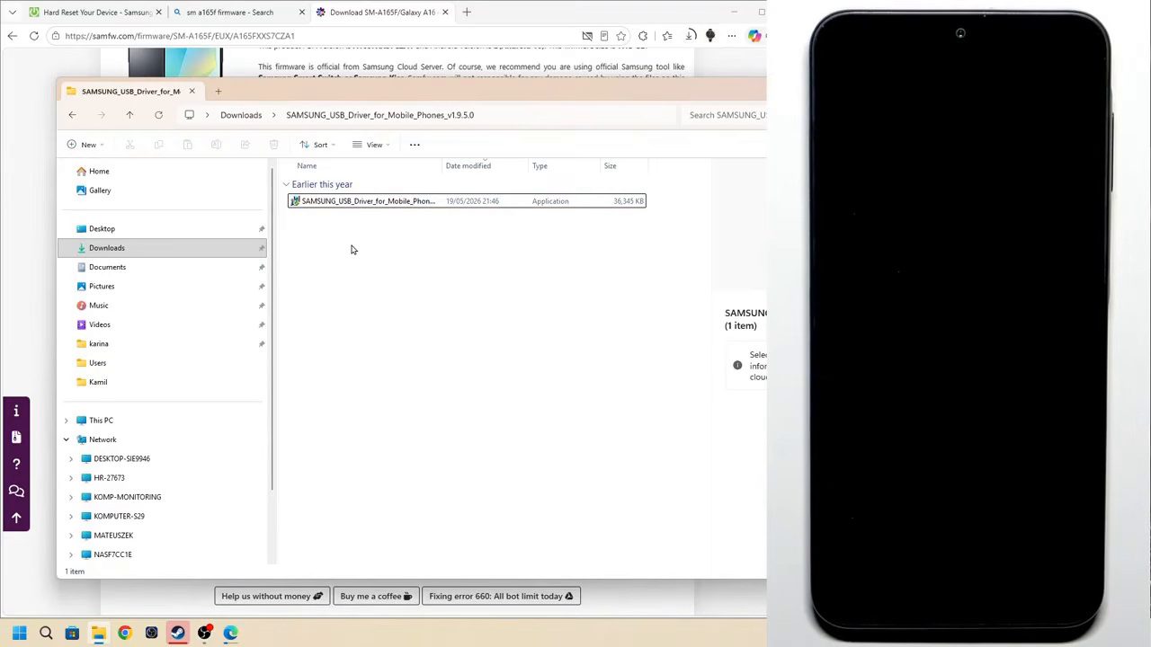
{"action": "left_click", "coordinate": [196, 254]}
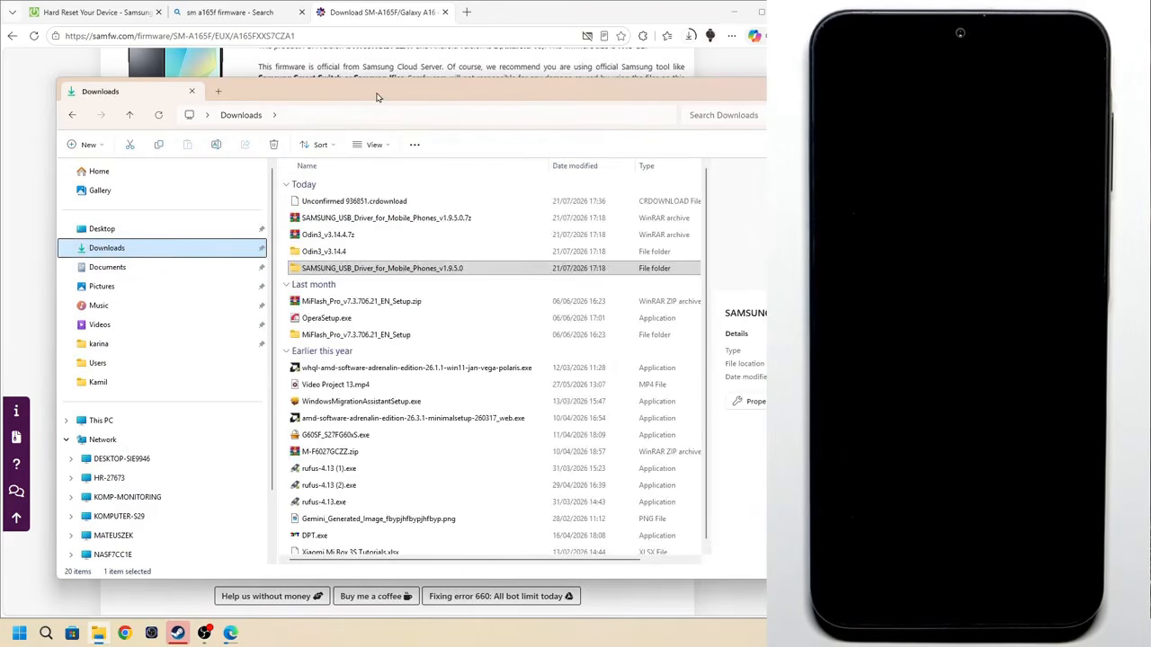
Show the downloaded SAMFW.COM_SM-A165F_EUX_A165FXXS7CZA1_fac.zip in its folder from the browser and extract it with WinRAR into a folder of the same name
{"action": "left_click", "coordinate": [689, 35]}
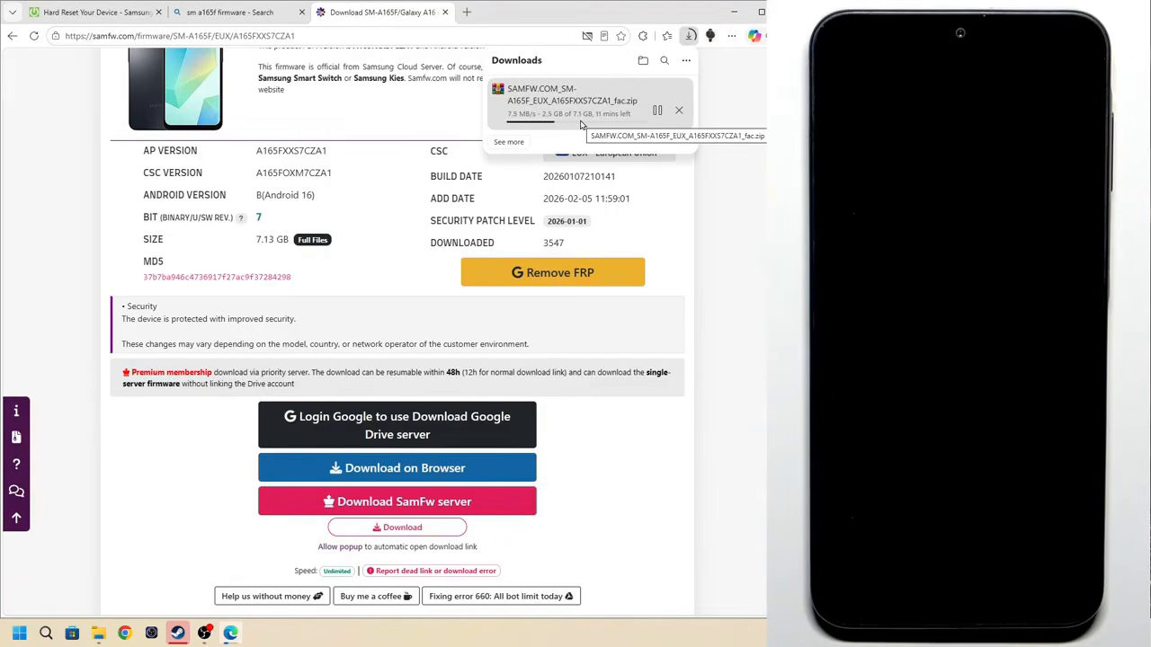
{"action": "left_click", "coordinate": [687, 37]}
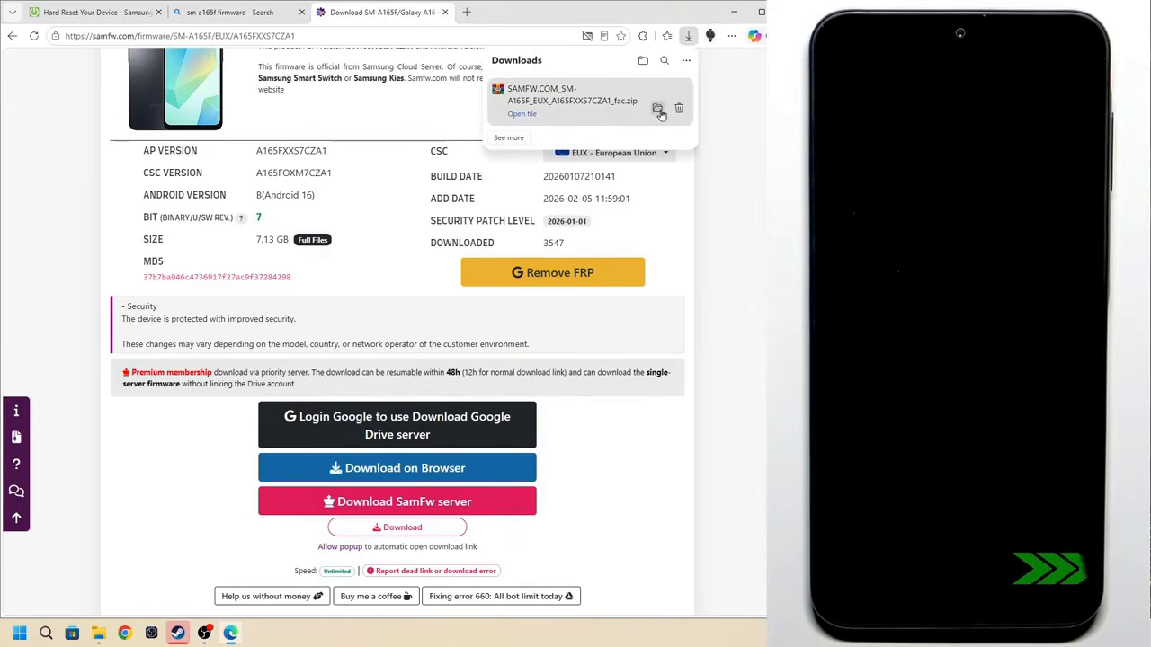
{"action": "left_click", "coordinate": [657, 108]}
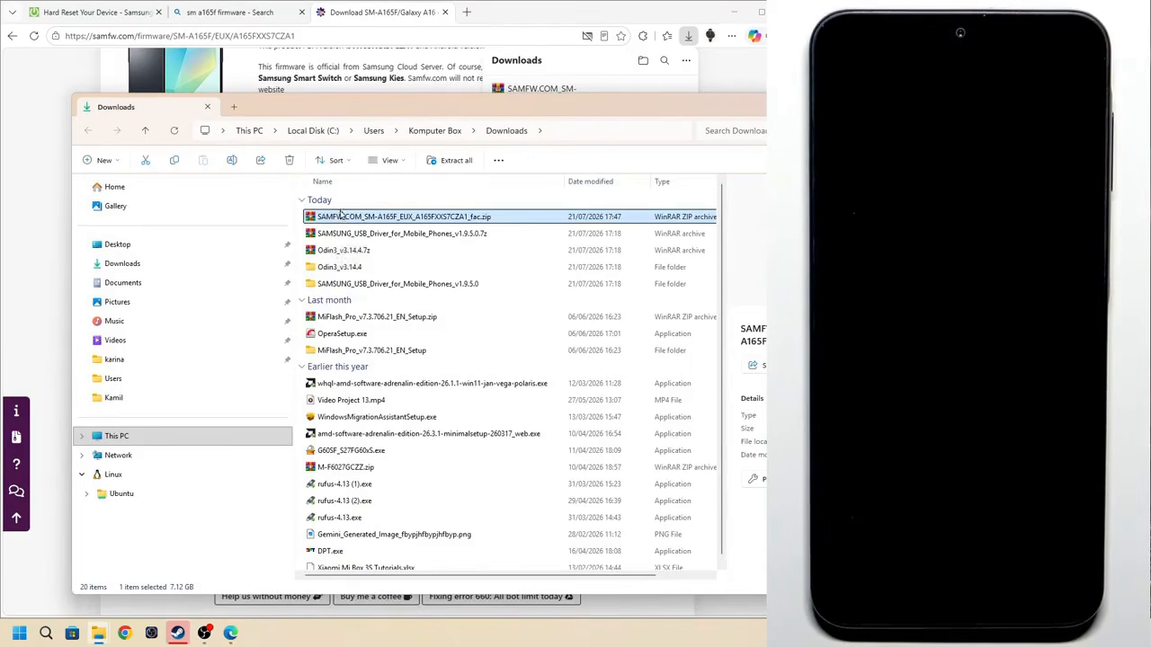
{"action": "right_click", "coordinate": [342, 221]}
{"action": "mouse_move", "coordinate": [415, 439]}
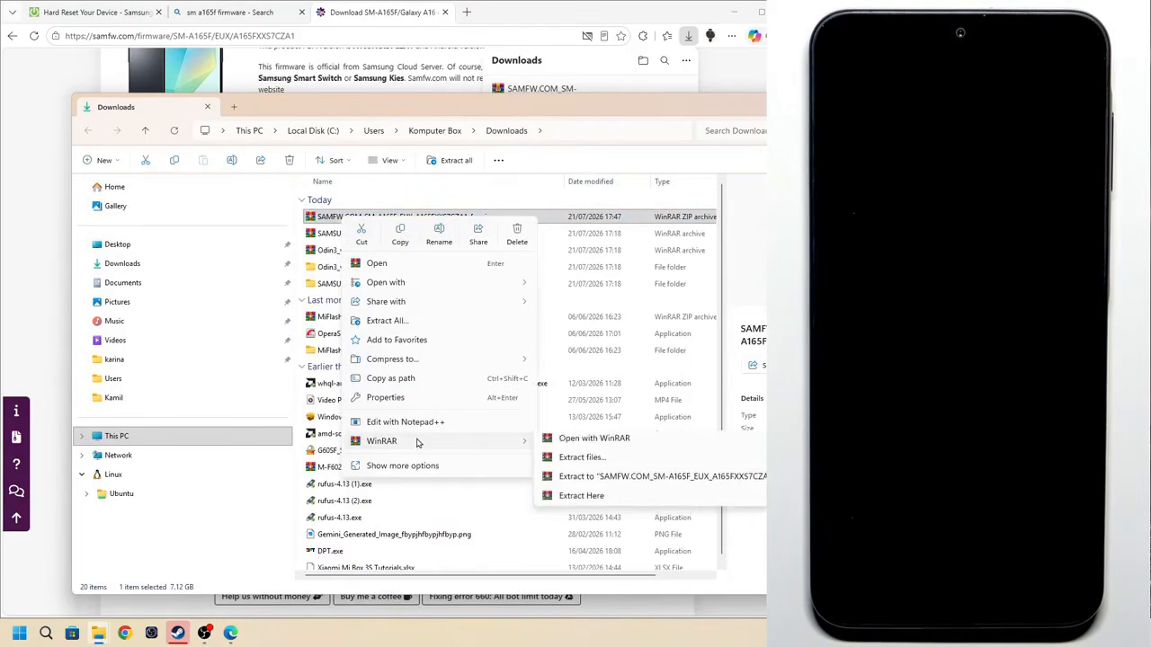
{"action": "left_click", "coordinate": [570, 482]}
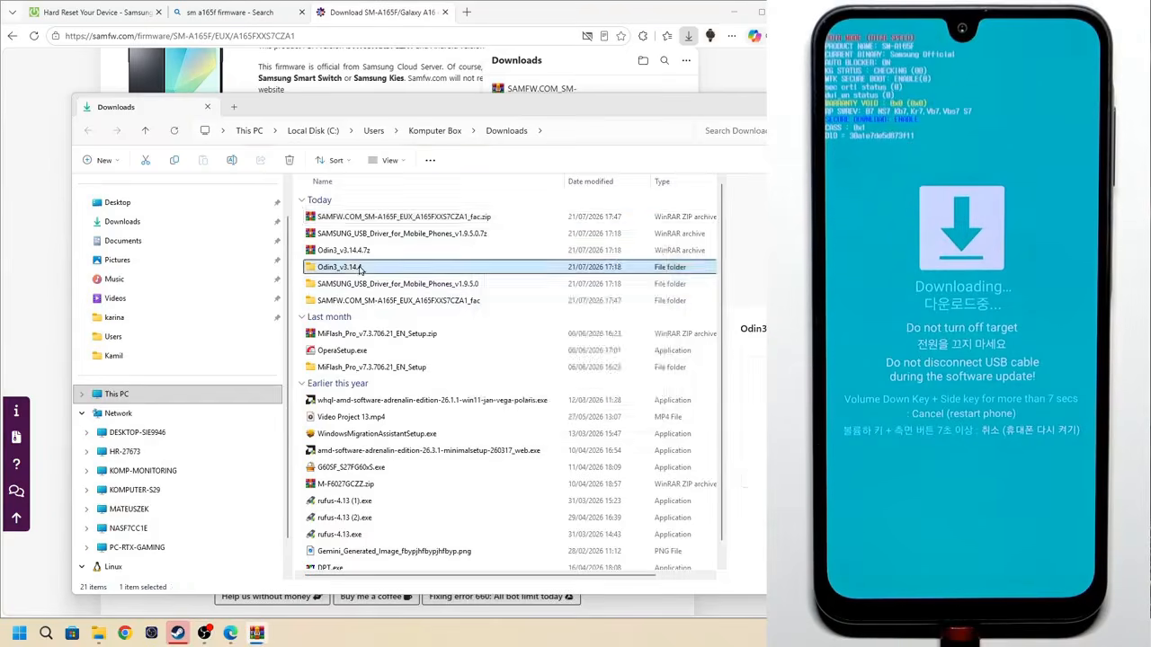
Launch Odin3_v3.14.4.exe from the nested Odin3_v3.14.4 folder and accept the account-removal warning
{"action": "double_click", "coordinate": [351, 267]}
{"action": "double_click", "coordinate": [340, 218]}
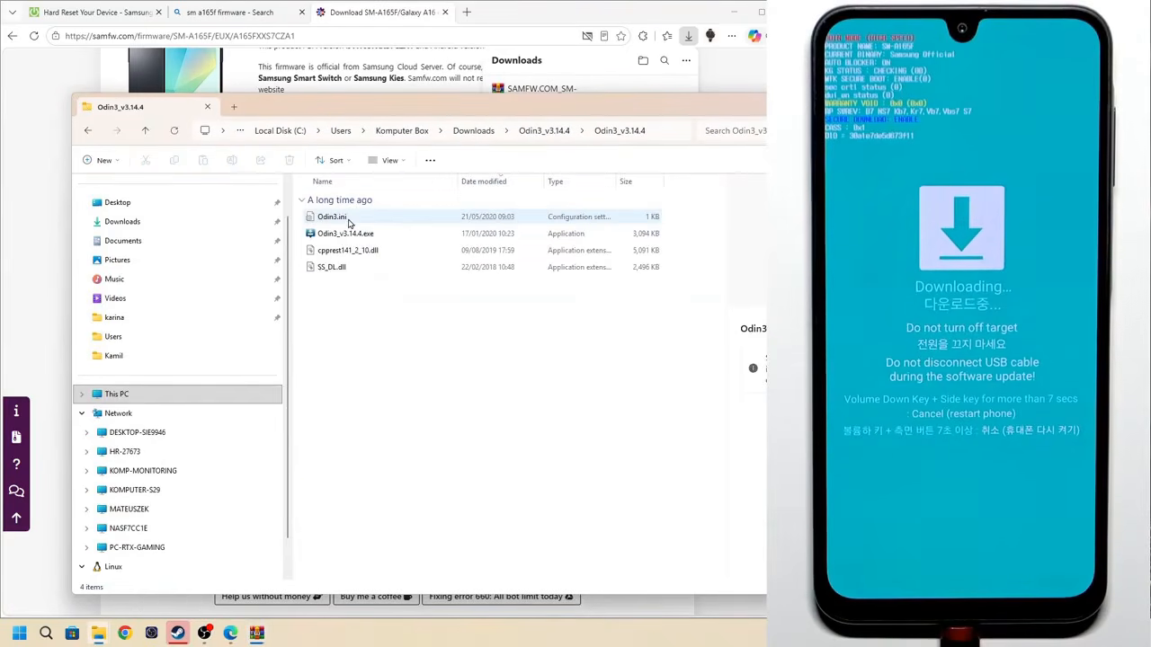
{"action": "left_click", "coordinate": [351, 235]}
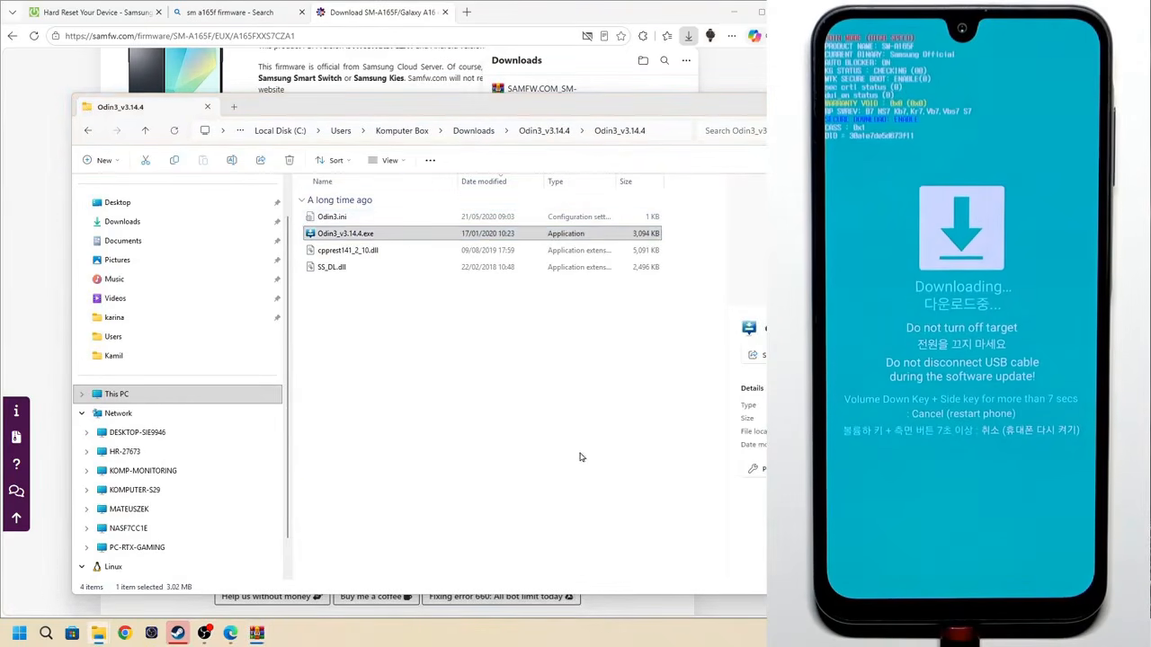
{"action": "left_click_drag", "start_coordinate": [168, 219], "coordinate": [397, 201]}
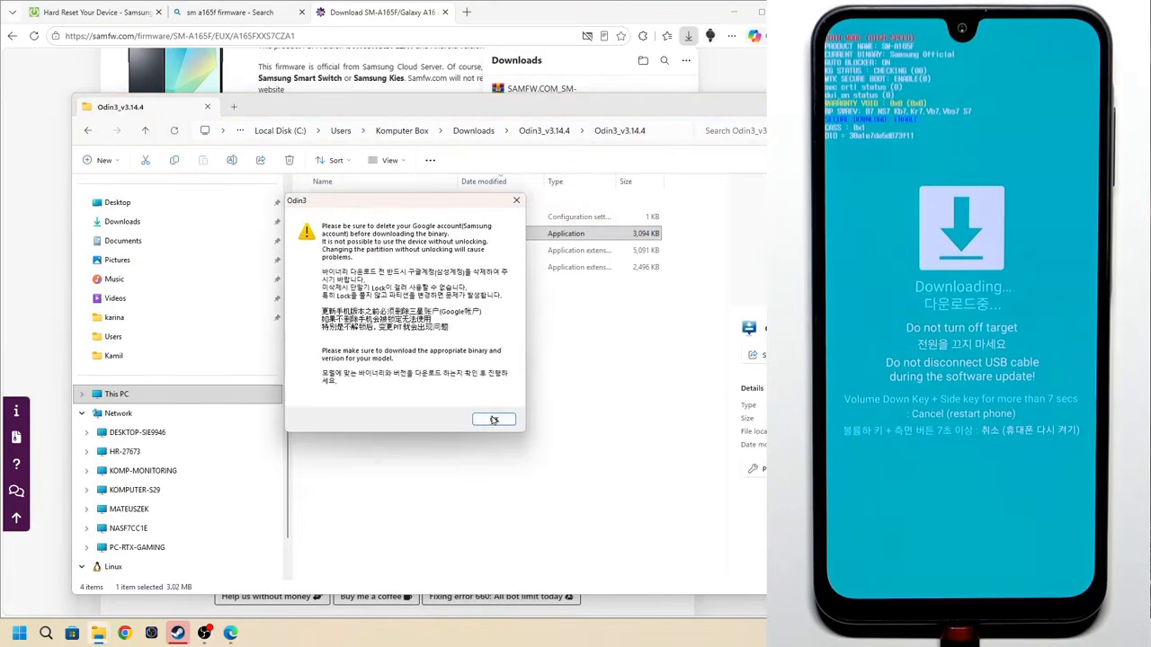
{"action": "left_click", "coordinate": [494, 419]}
{"action": "double_click", "coordinate": [306, 233]}
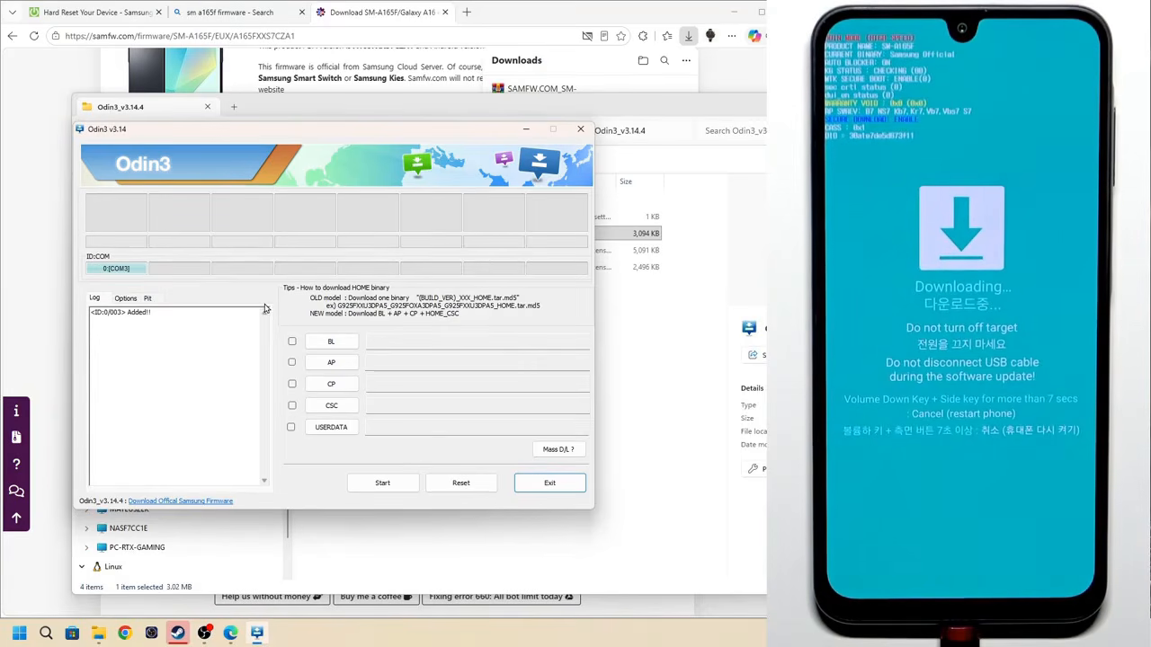
Load the BL_A165FXXS7CZA1 file from the extracted SAMFW.COM_SM-A165F_EUX_A165FXXS7CZA1_fac folder into Odin's BL slot
{"action": "left_click", "coordinate": [338, 346]}
{"action": "left_click", "coordinate": [126, 297]}
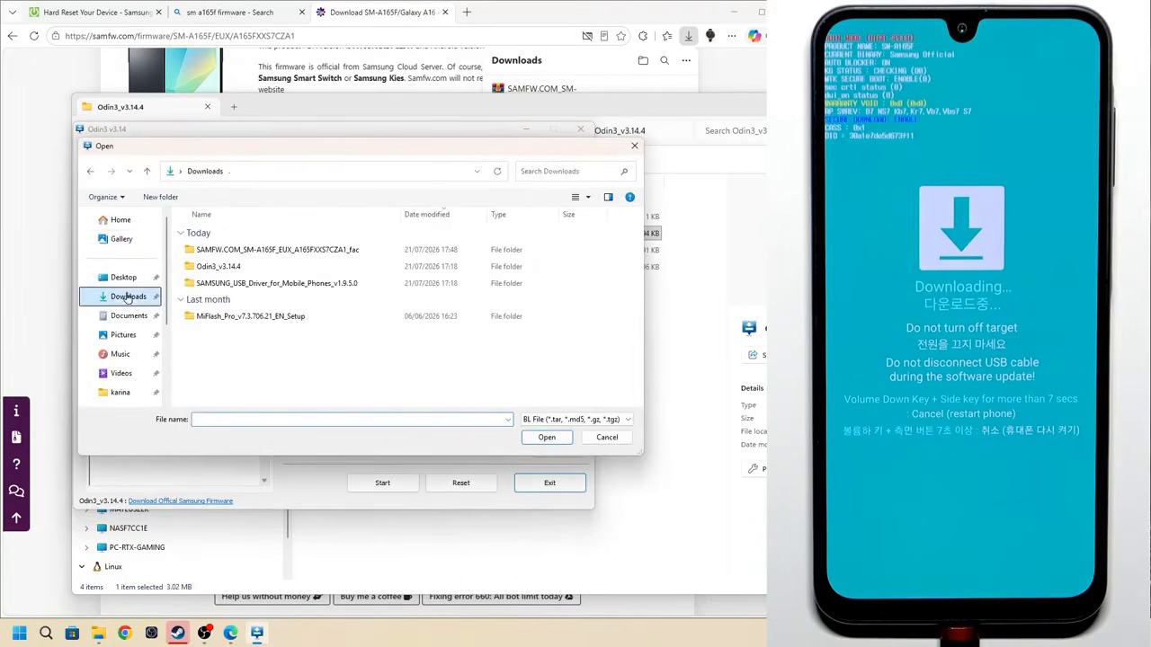
{"action": "double_click", "coordinate": [284, 251]}
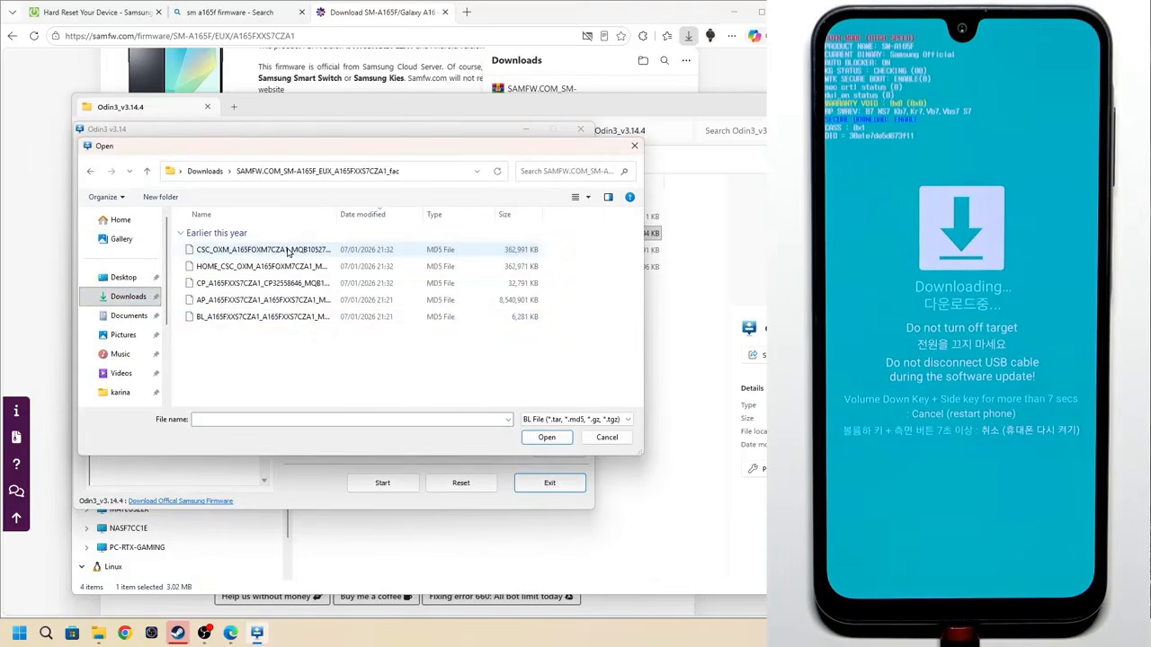
{"action": "double_click", "coordinate": [244, 320]}
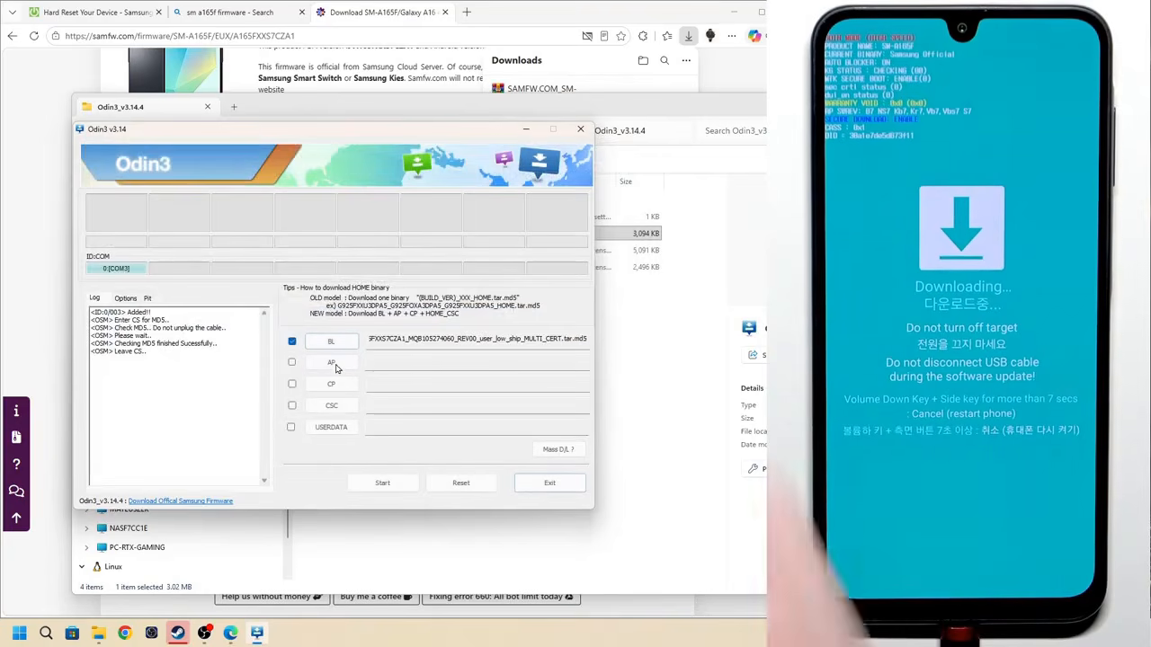
Load the AP_A165FXXS7CZA1 file into the AP slot and the CP_A165FXXS7CZA1 file into the CP slot
{"action": "left_click", "coordinate": [333, 365]}
{"action": "double_click", "coordinate": [250, 299]}
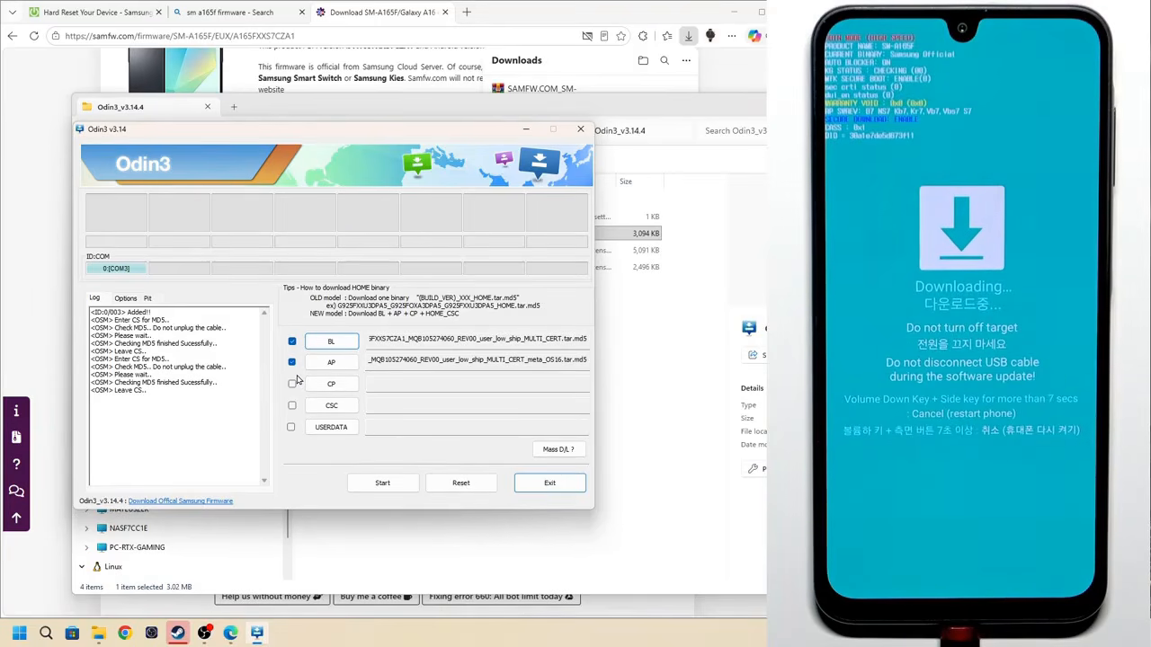
{"action": "left_click", "coordinate": [322, 386]}
{"action": "left_click", "coordinate": [225, 284]}
{"action": "left_click", "coordinate": [545, 437]}
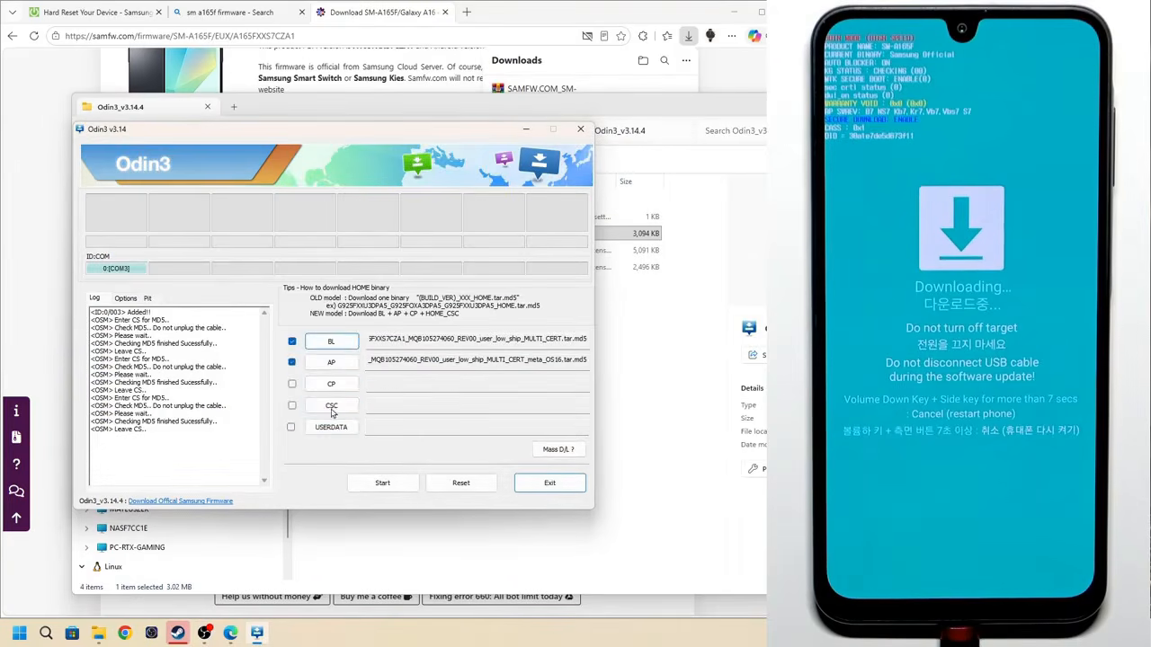
Load the CSC_OXM_A165FOXM7CZA1 file into the CSC slot and start flashing the phone
{"action": "left_click", "coordinate": [331, 405]}
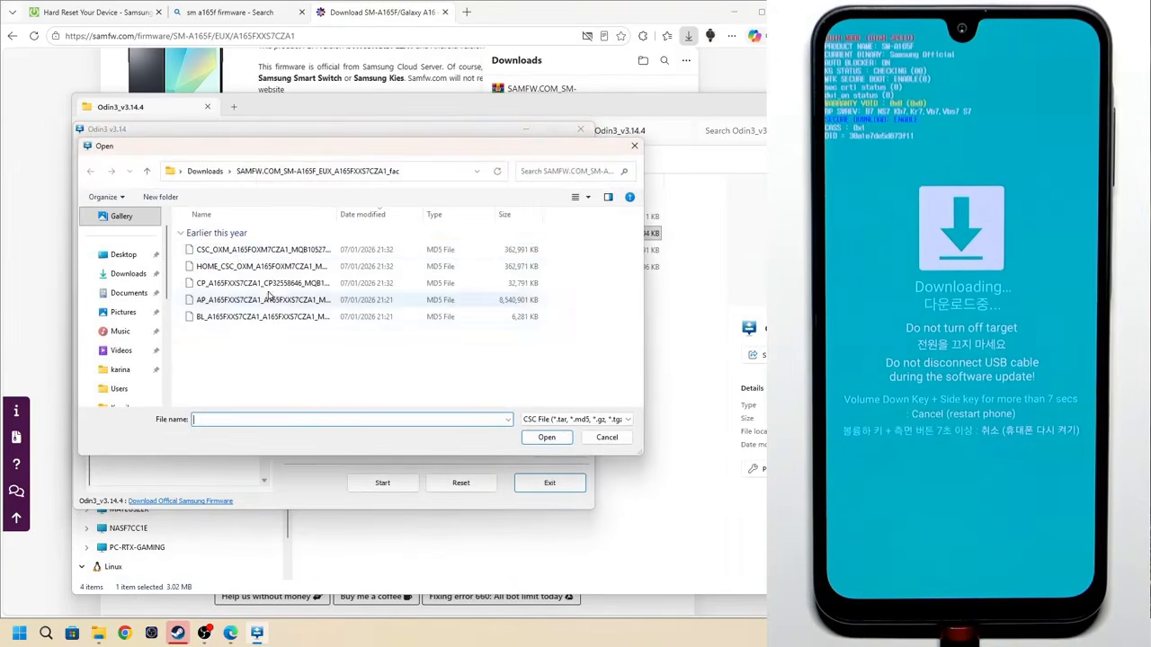
{"action": "left_click", "coordinate": [229, 255]}
{"action": "double_click", "coordinate": [218, 256]}
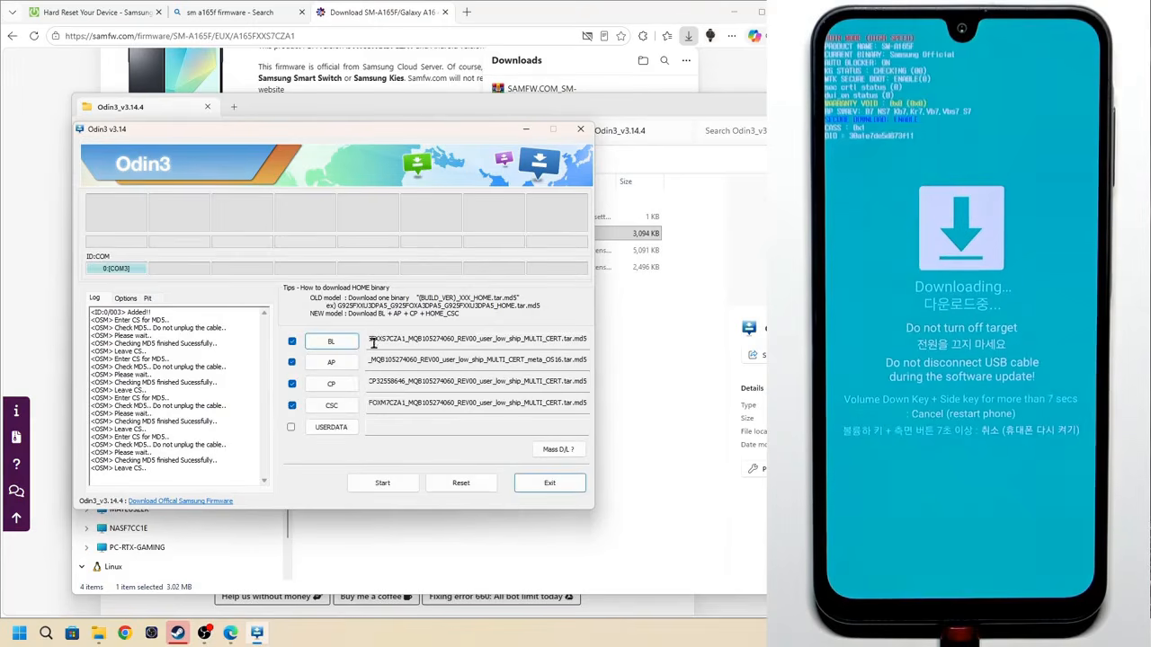
{"action": "left_click", "coordinate": [382, 484]}
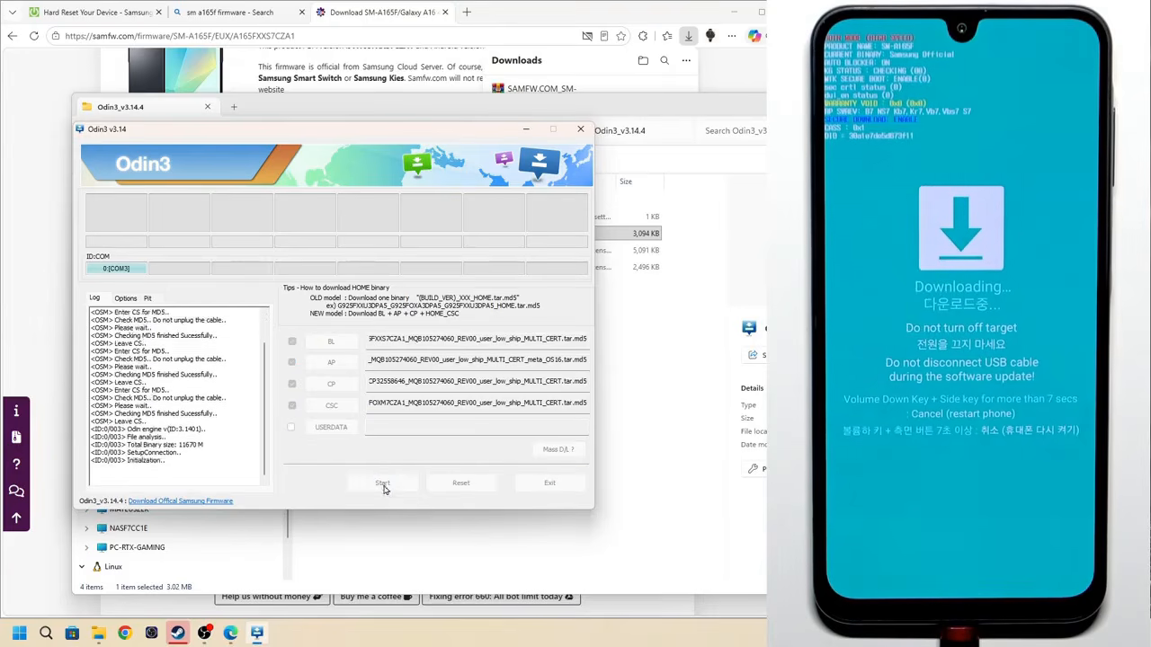